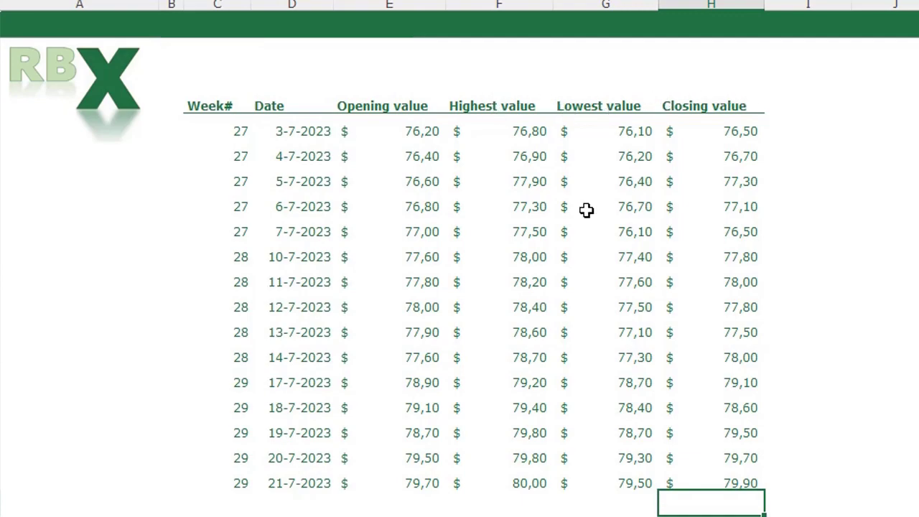
Insert an Open-High-Low-Close stock chart of the price data, then move it beside the table and enlarge it.
click(537, 205)
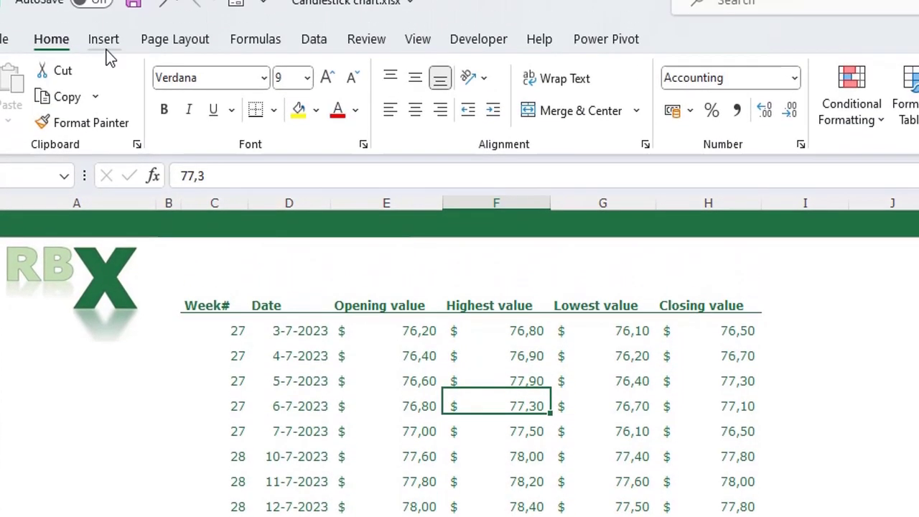
click(100, 42)
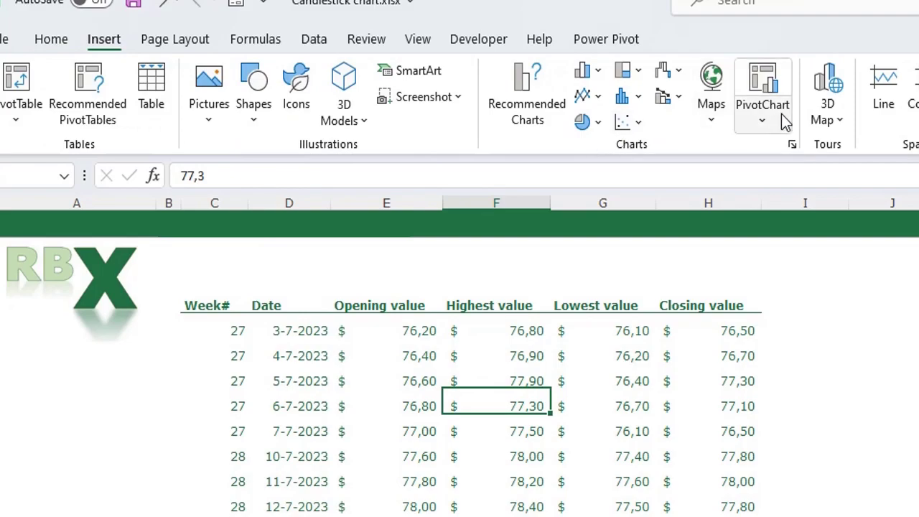
click(671, 71)
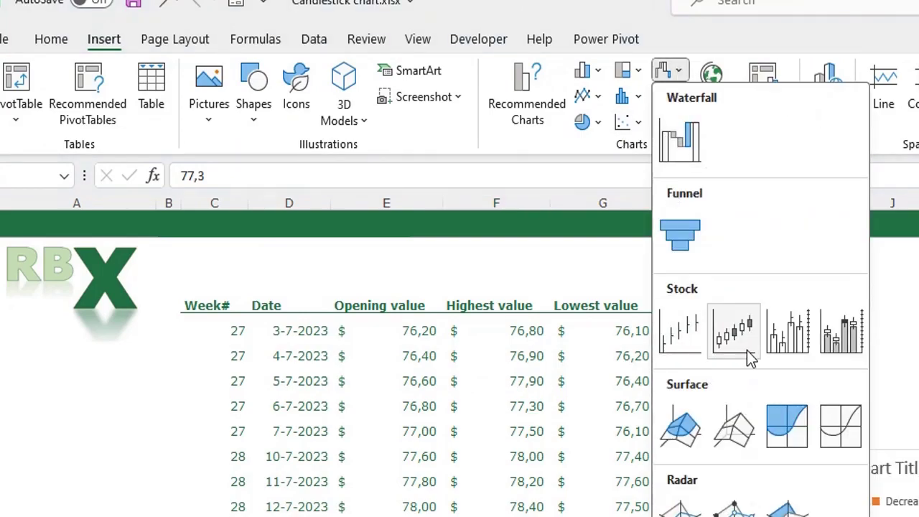
click(733, 332)
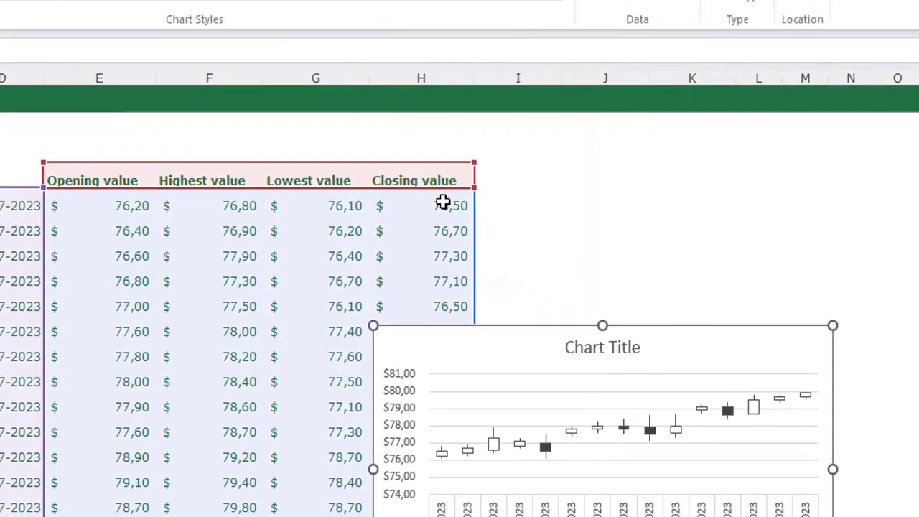
drag(176, 211, 284, 46)
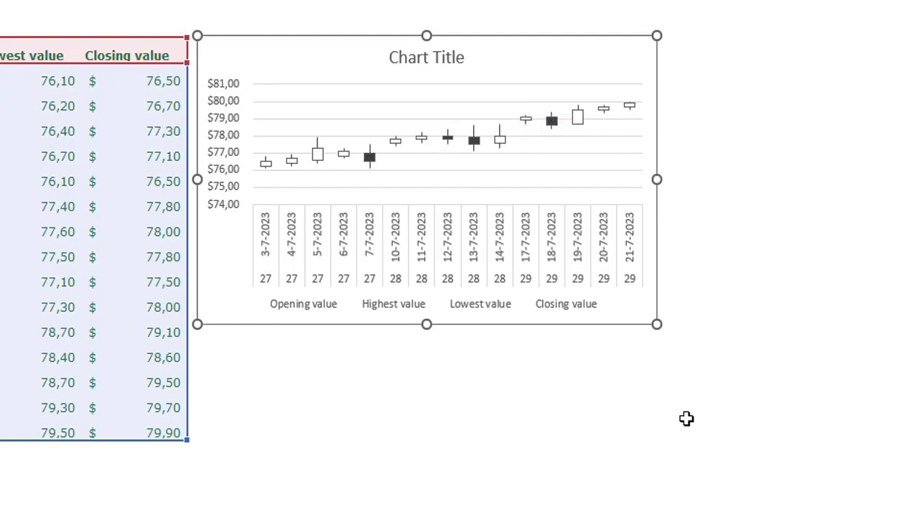
drag(656, 324, 871, 438)
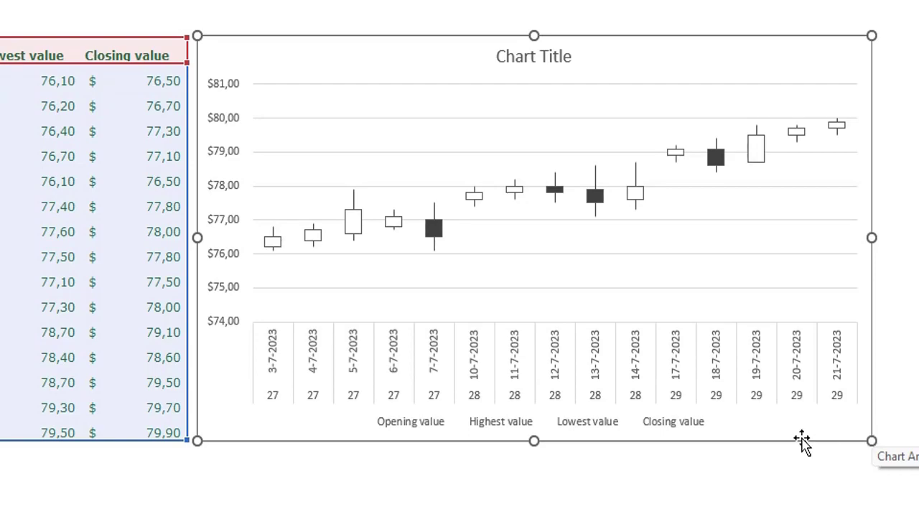
Retitle the chart 'Oil prices on market' in bold and move the title to the top left.
click(547, 58)
click(549, 59)
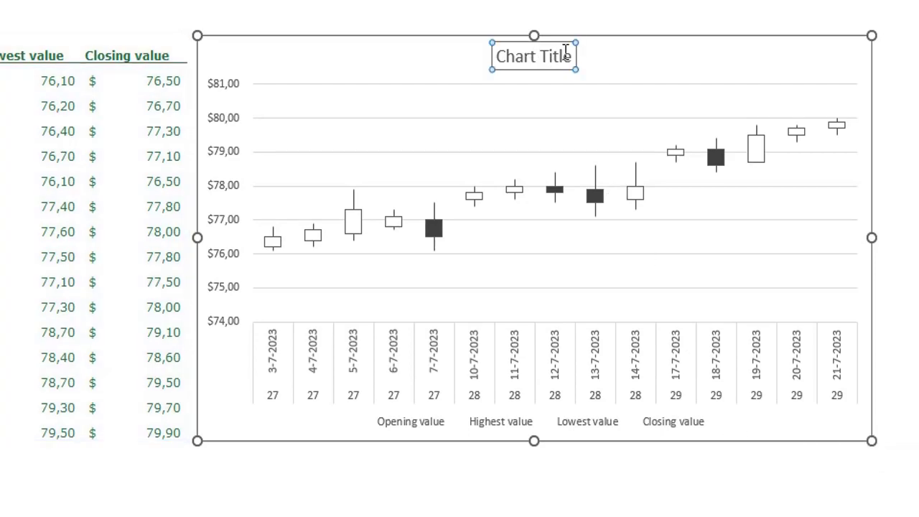
key(ctrl+a)
key(Delete)
text(O)
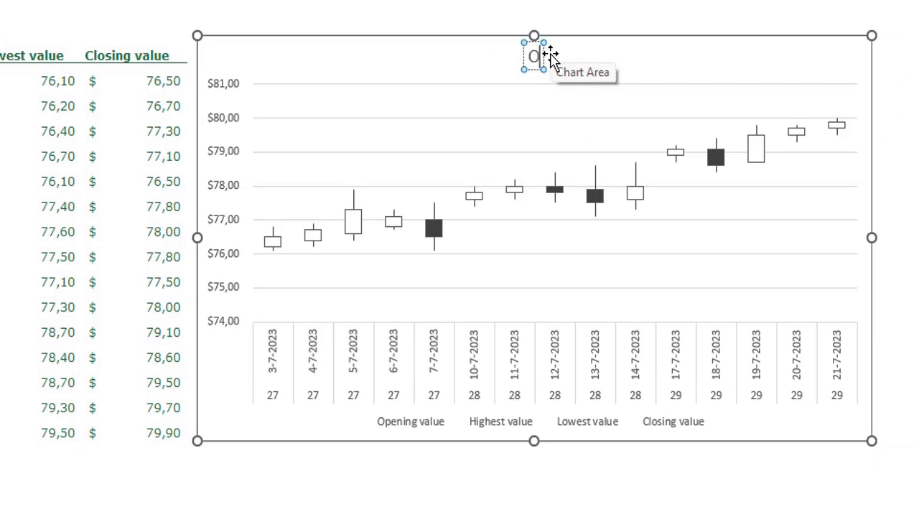
text(il price)
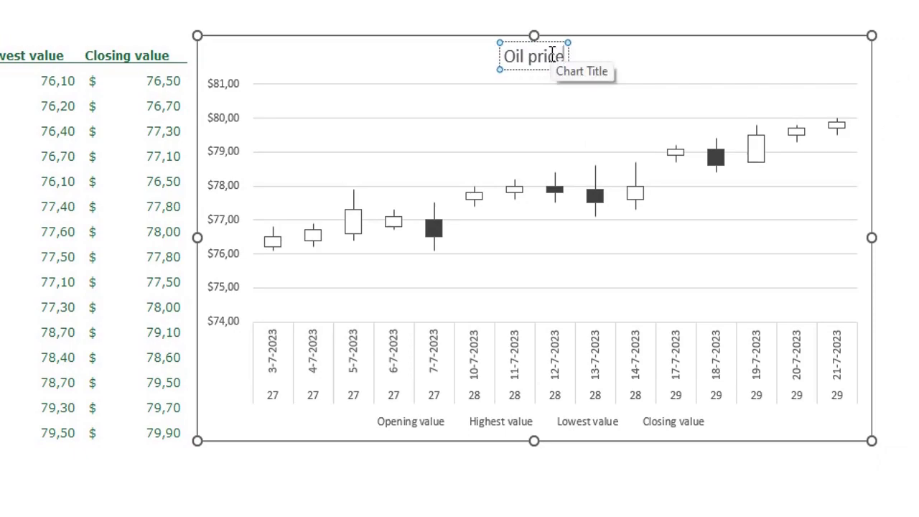
text(s on market)
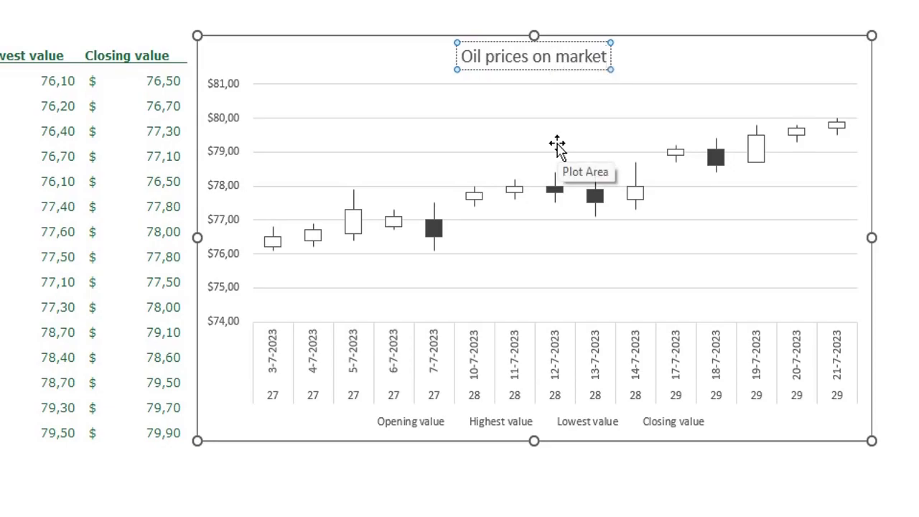
key(ctrl+a)
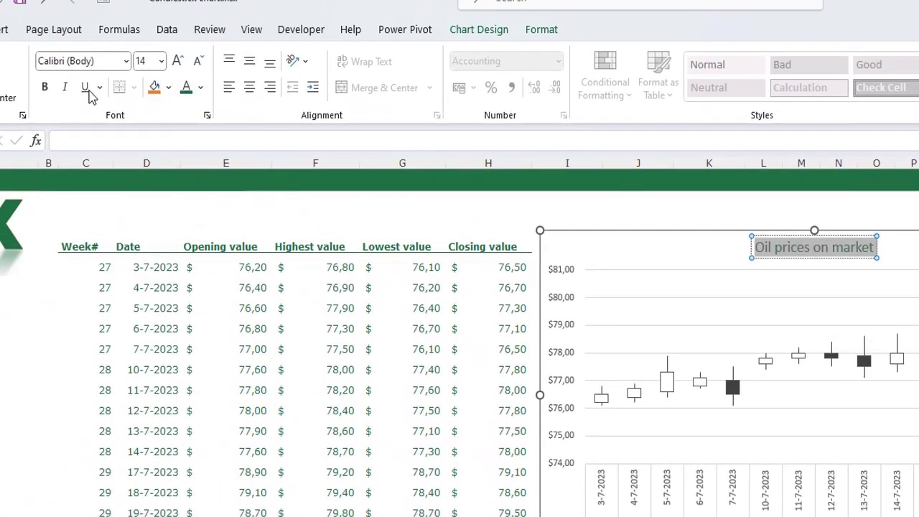
click(44, 87)
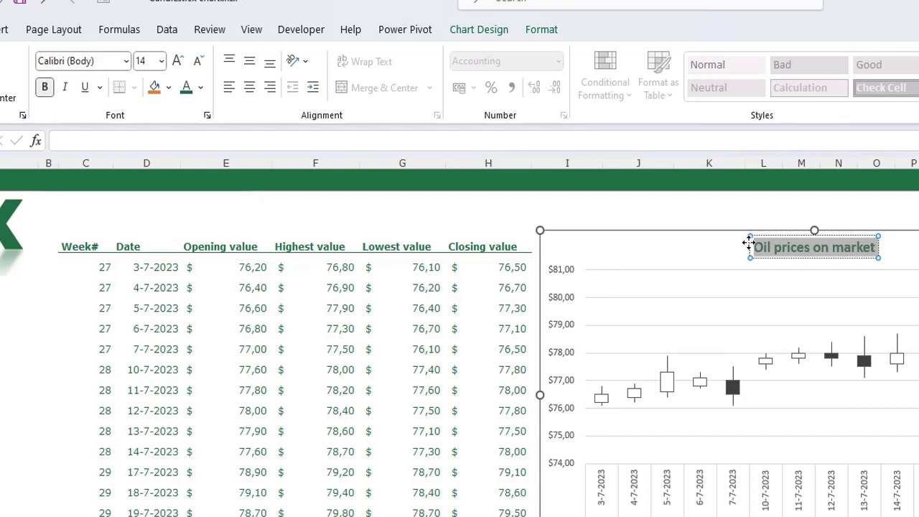
drag(746, 247, 582, 250)
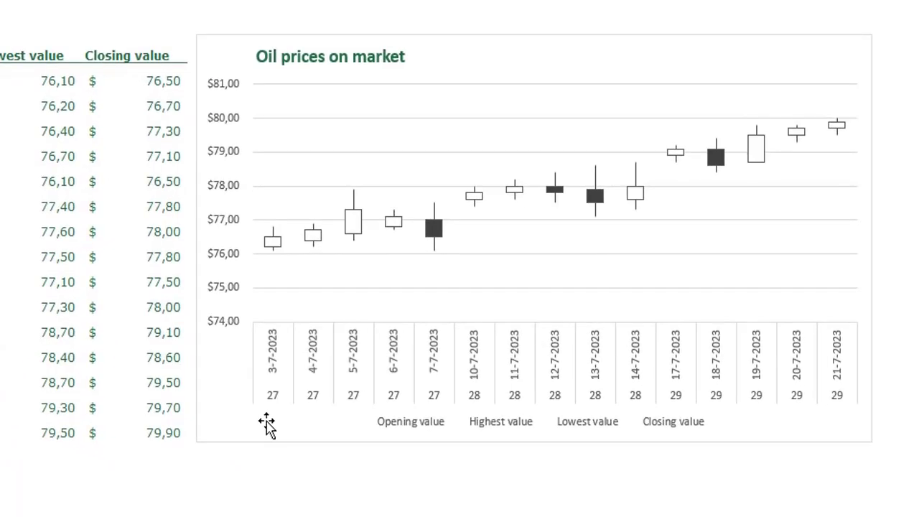
Set the chart's shape outline to No Outline to remove its border.
click(213, 403)
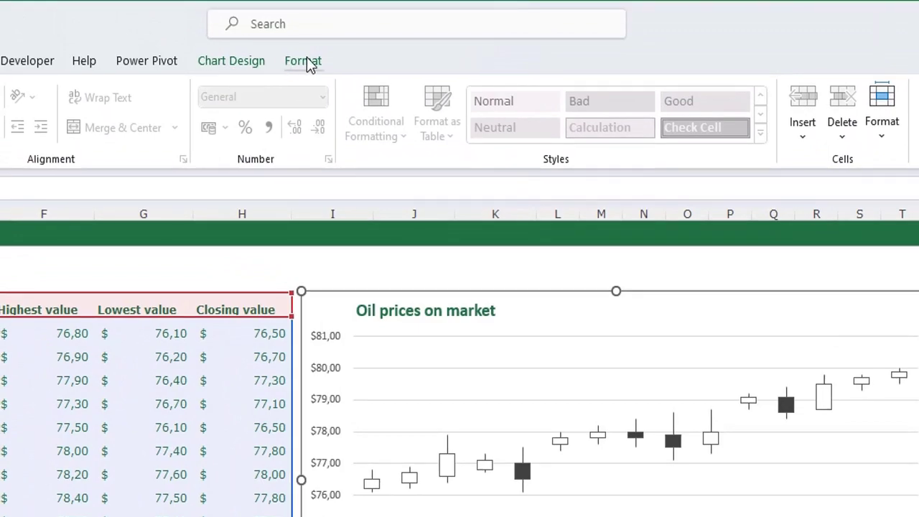
click(309, 62)
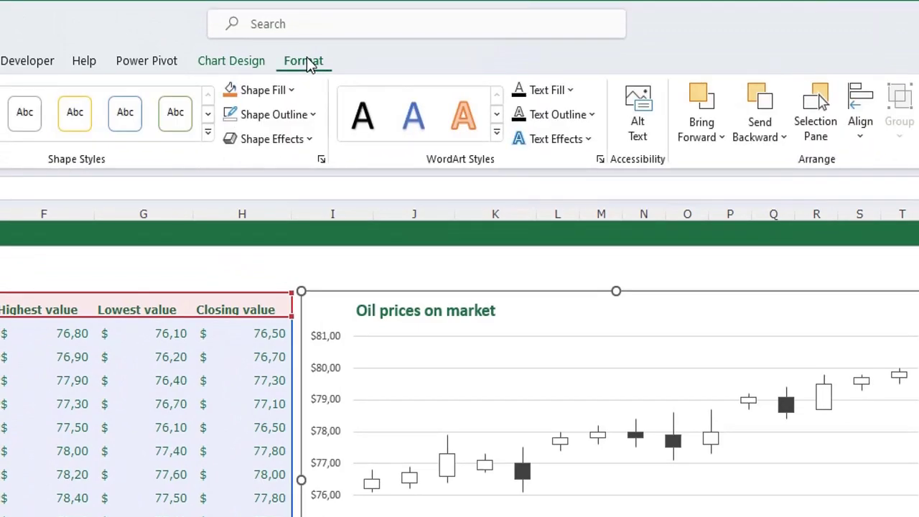
click(273, 116)
click(295, 411)
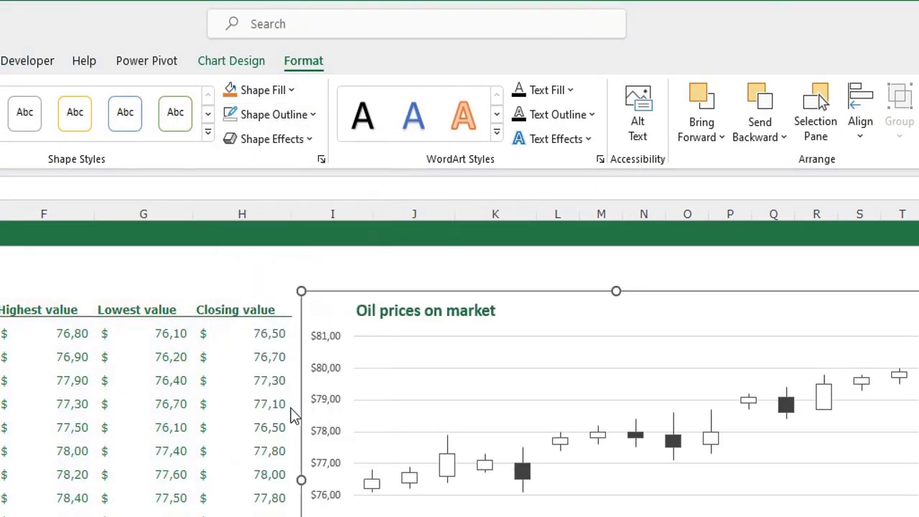
click(410, 516)
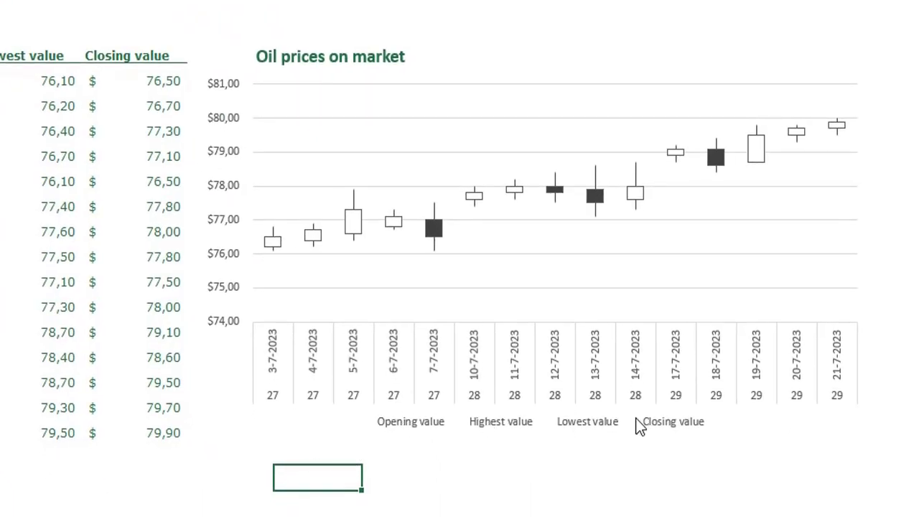
Delete the series legend from the chart.
click(357, 423)
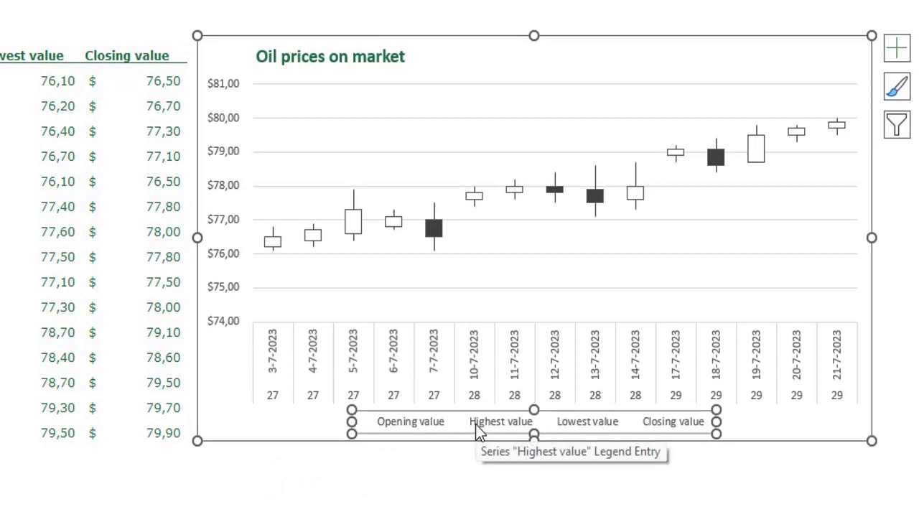
key(Delete)
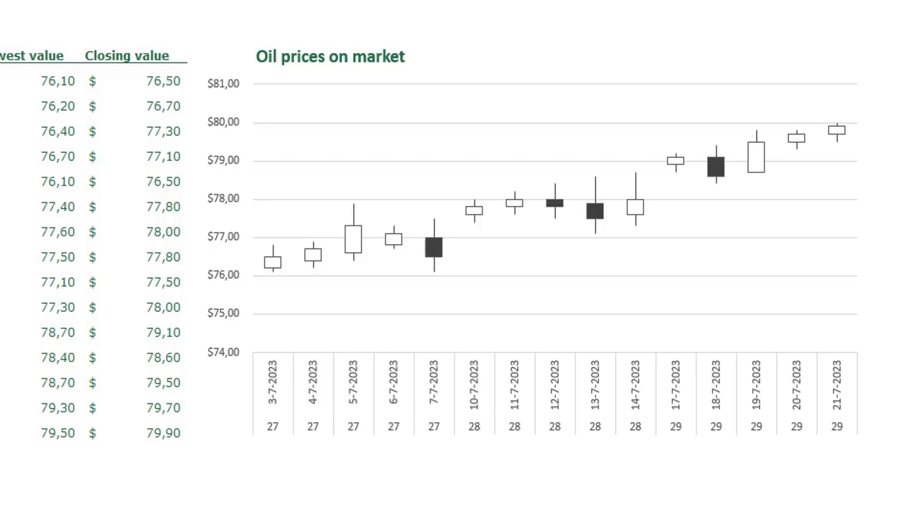
click(239, 66)
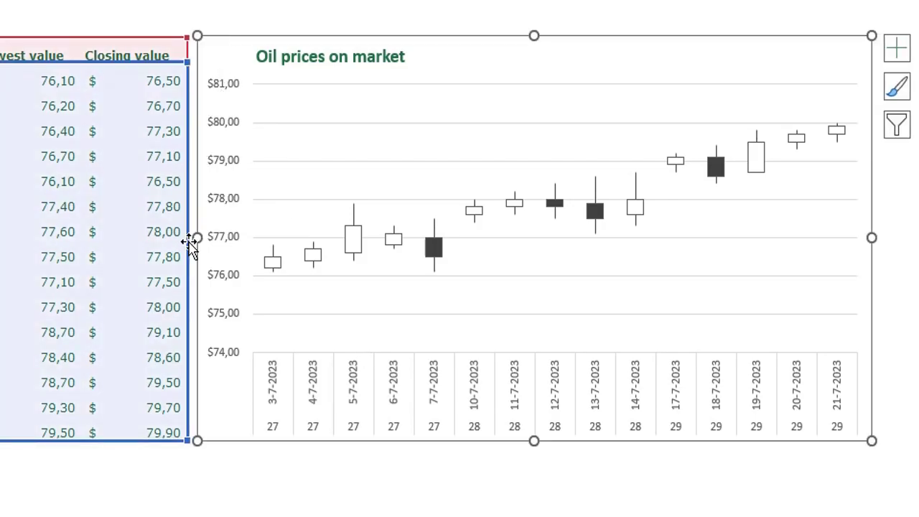
Make the vertical price axis labels bold and increase them to size 10.
click(226, 163)
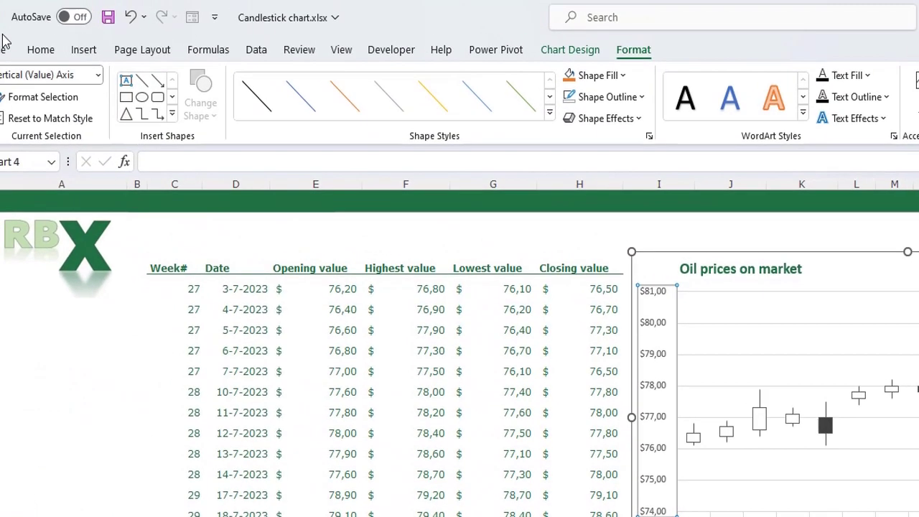
click(41, 50)
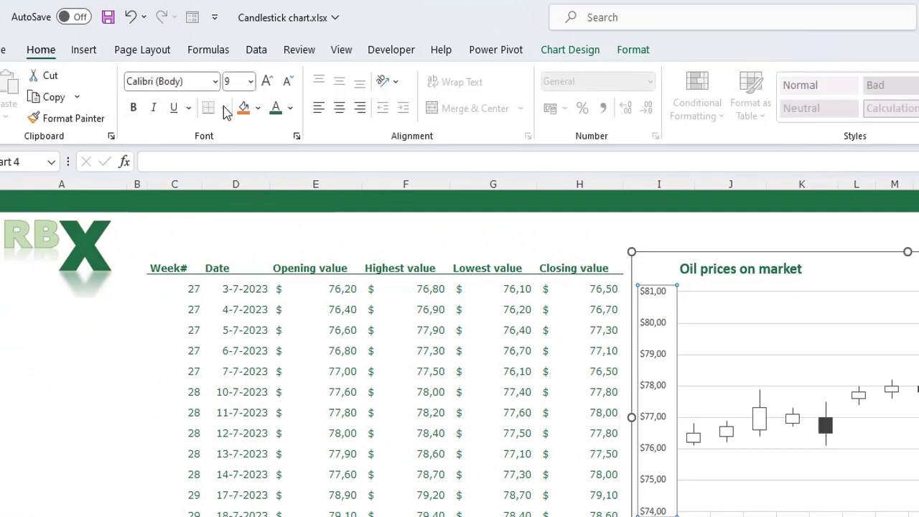
click(133, 108)
click(266, 81)
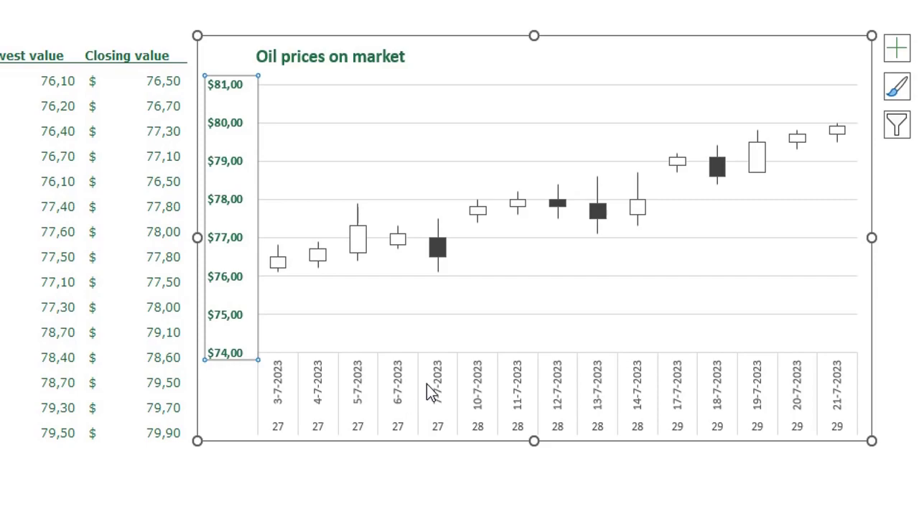
Use Select Data to set the horizontal axis labels to the dates in D5:D19.
right_click(437, 176)
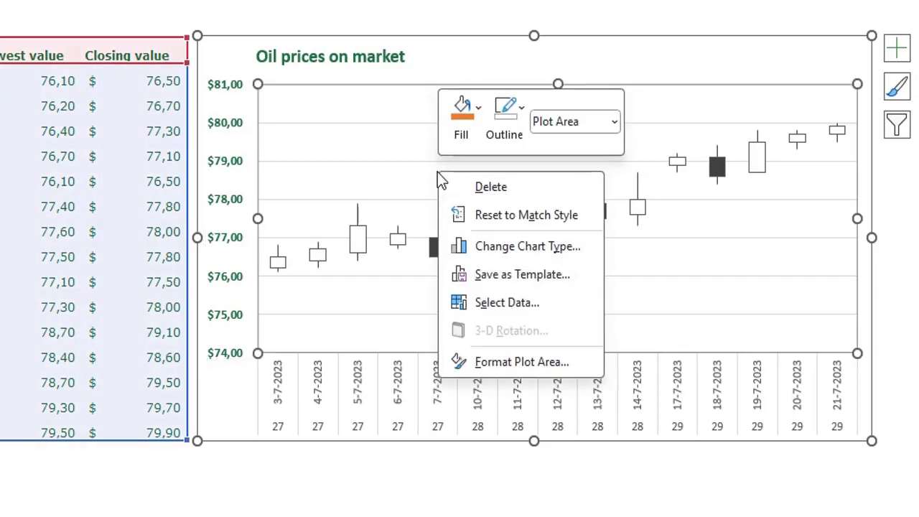
click(506, 304)
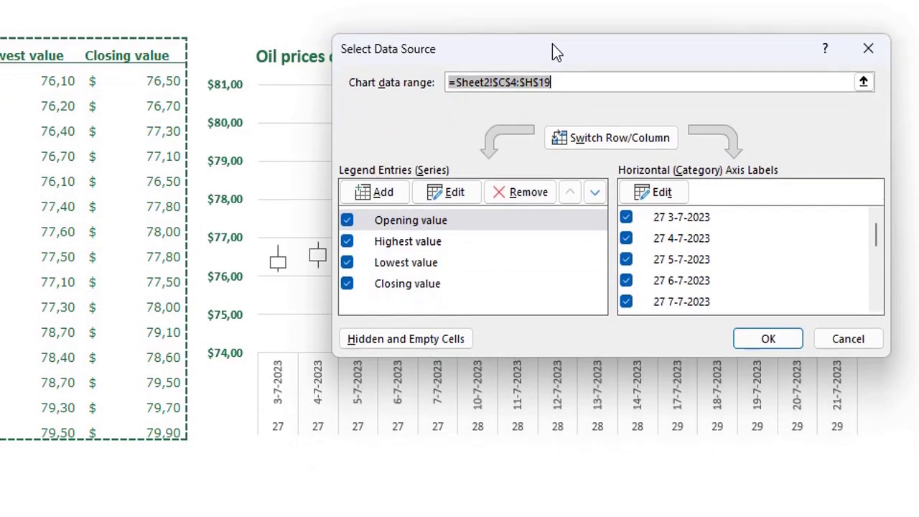
drag(552, 52, 532, 22)
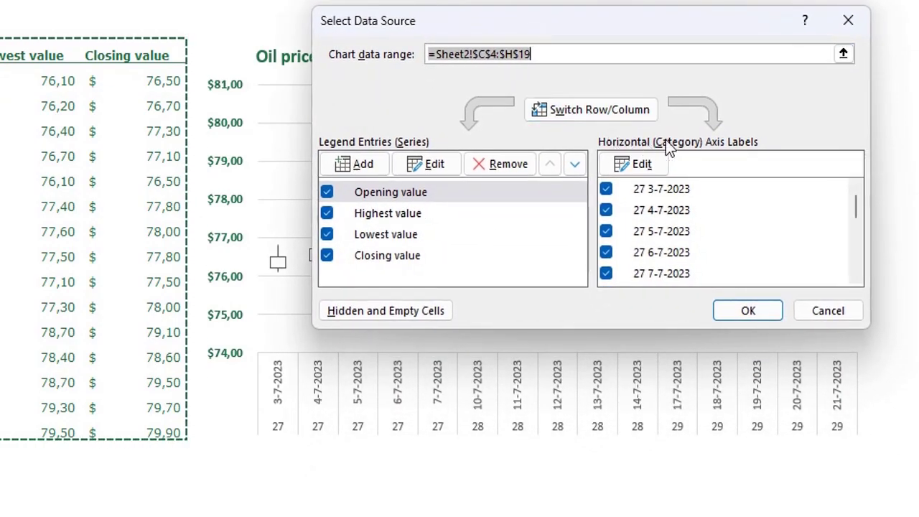
click(638, 170)
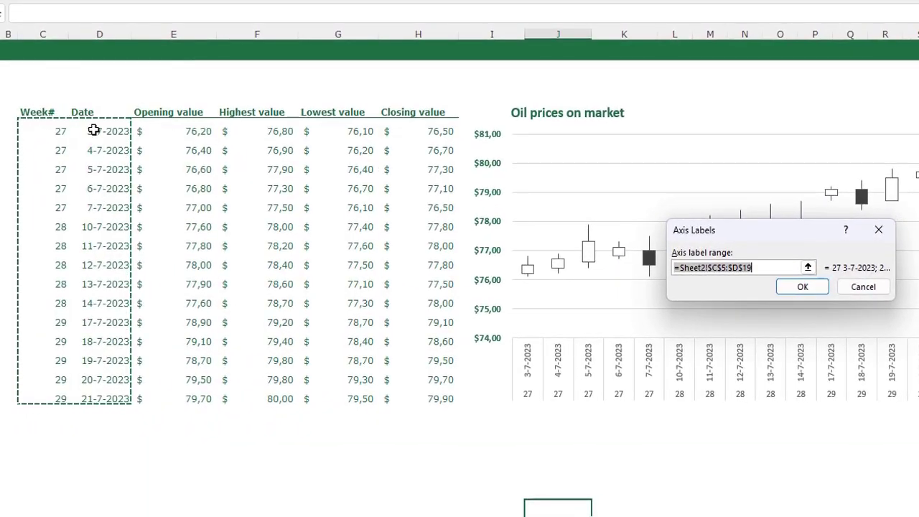
drag(93, 129, 100, 392)
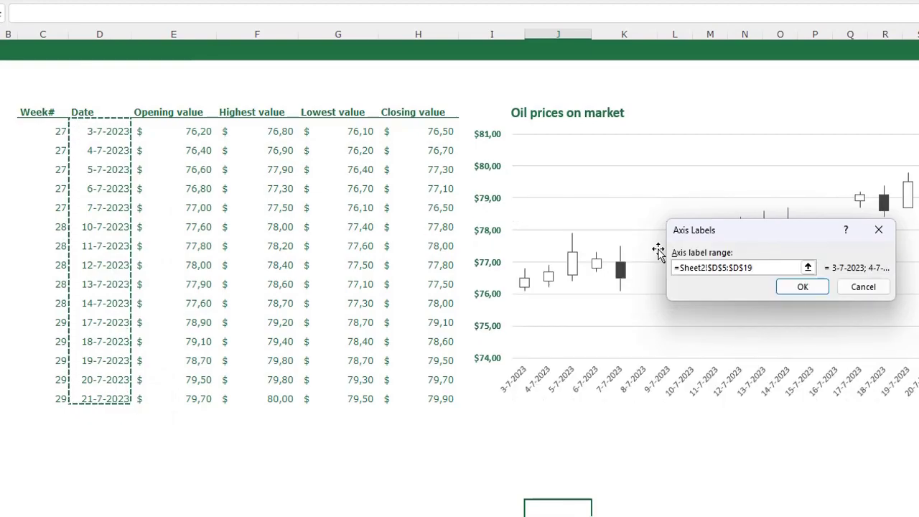
click(818, 287)
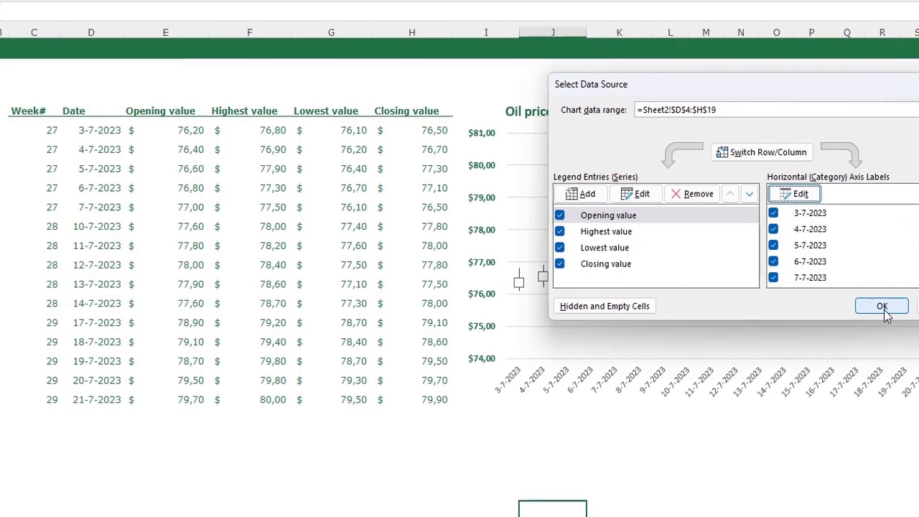
click(885, 306)
click(544, 422)
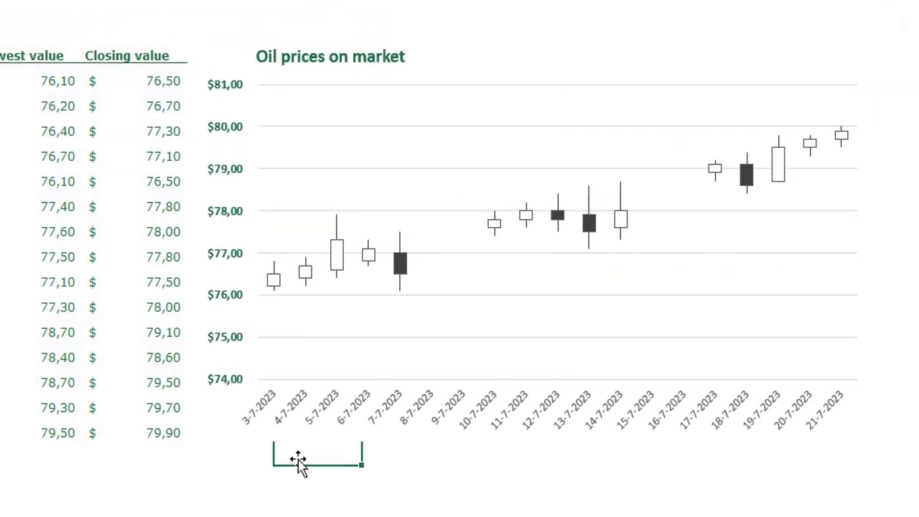
click(285, 502)
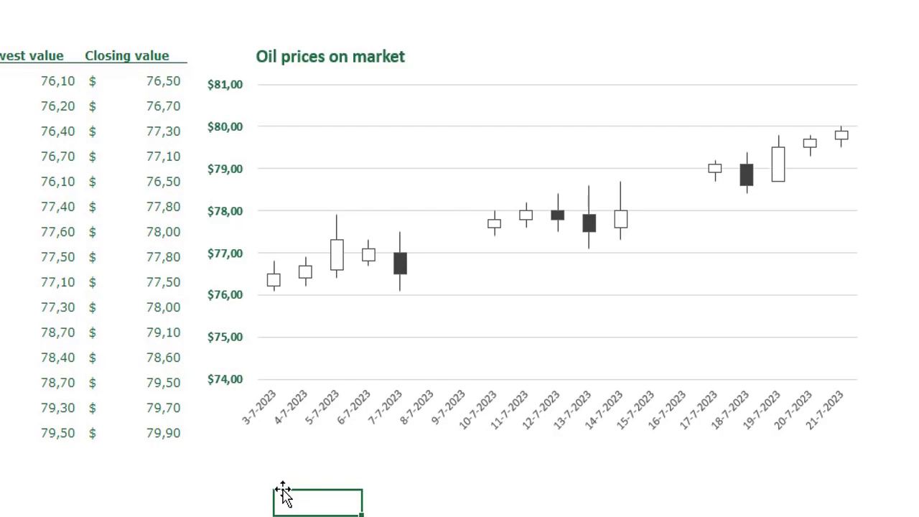
Make the horizontal date axis labels bold at size 10.
click(387, 413)
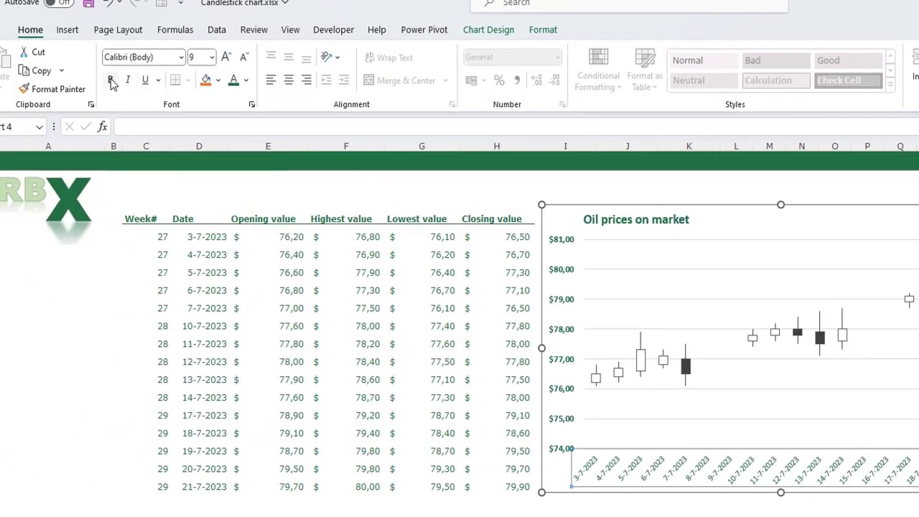
click(110, 80)
click(227, 58)
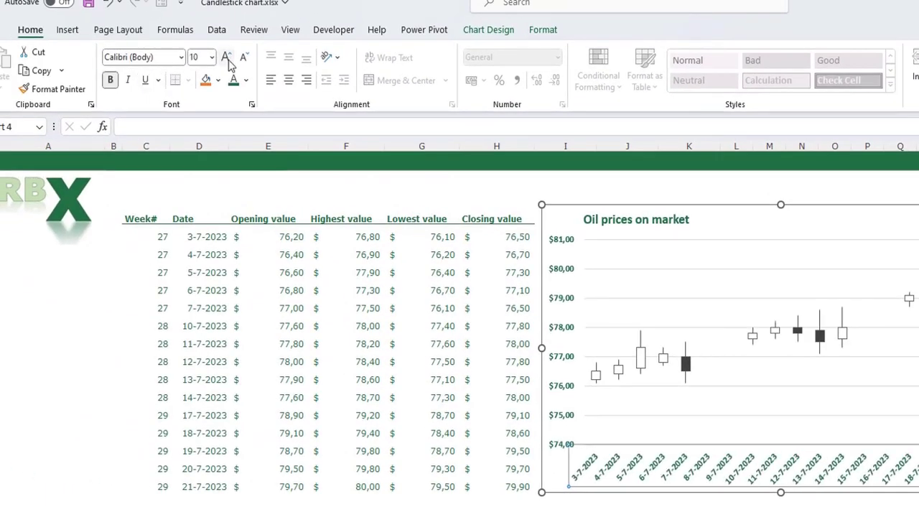
key(Escape)
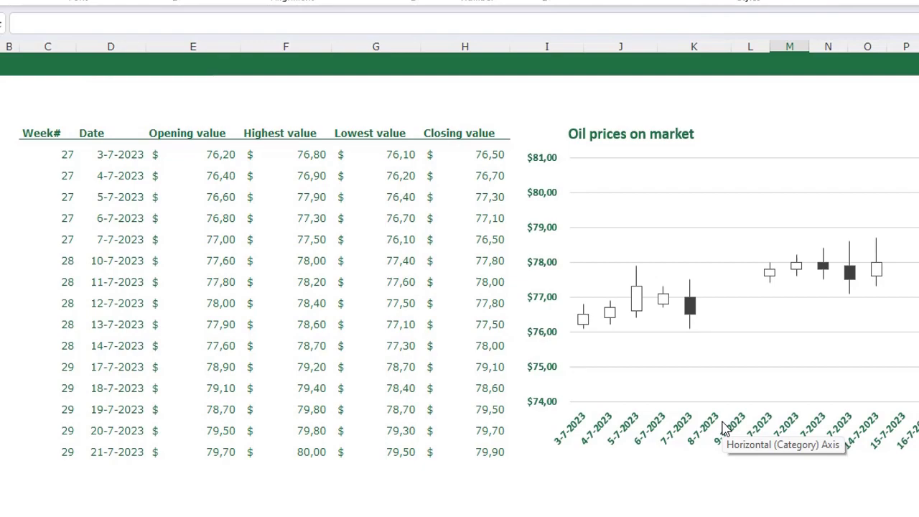
click(752, 431)
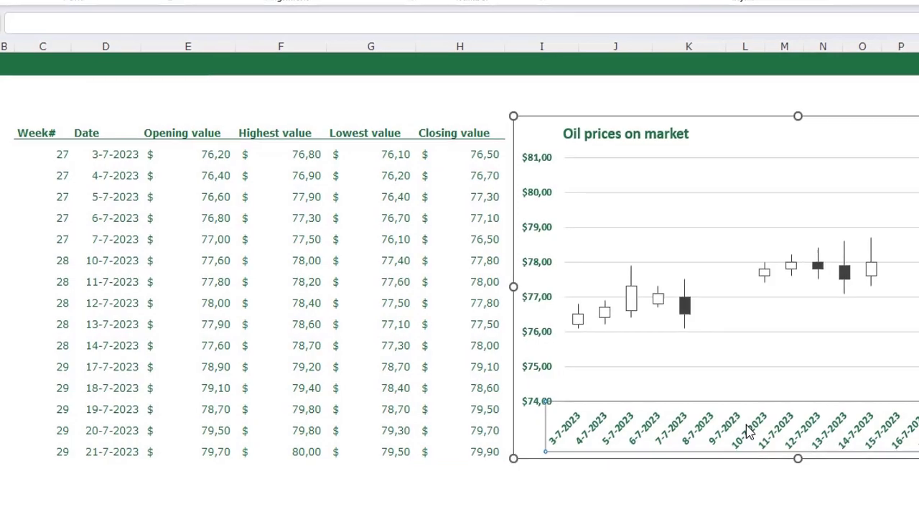
Change the date axis type to Text axis so only trading days 3-7-2023 to 21-7-2023 remain.
double_click(752, 431)
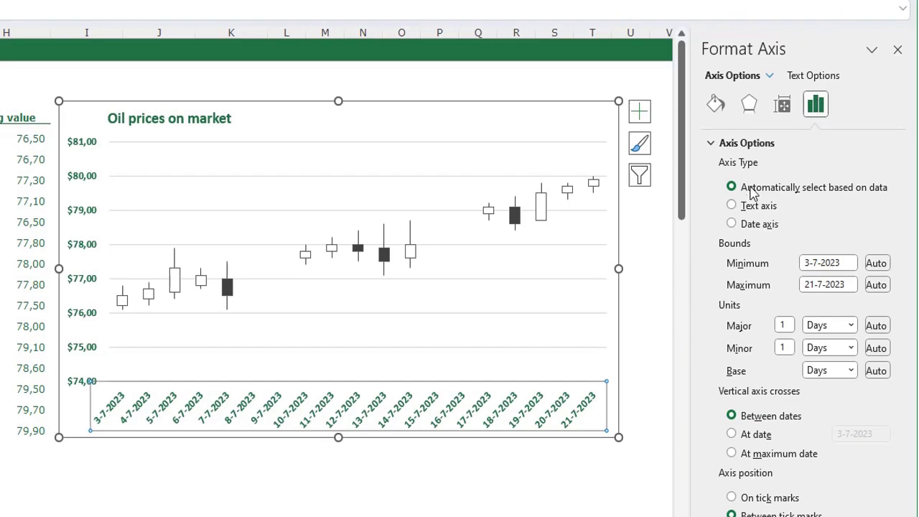
click(732, 206)
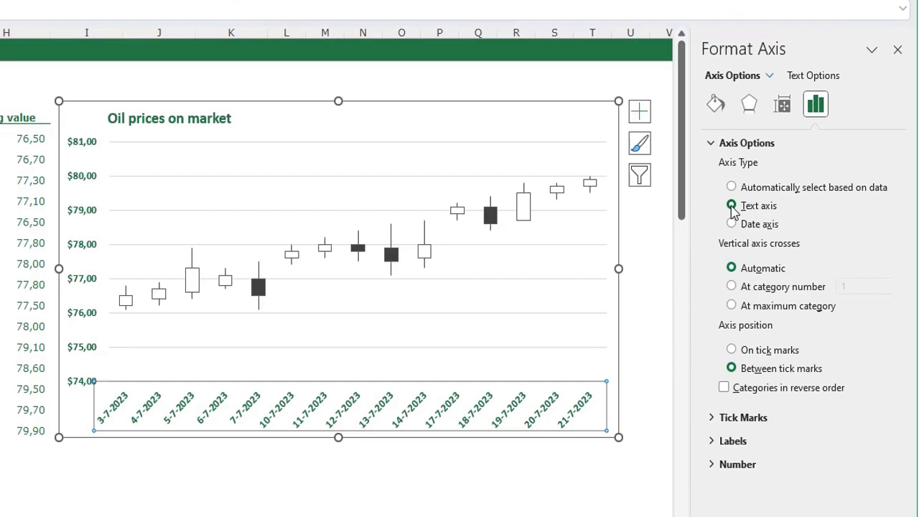
click(897, 49)
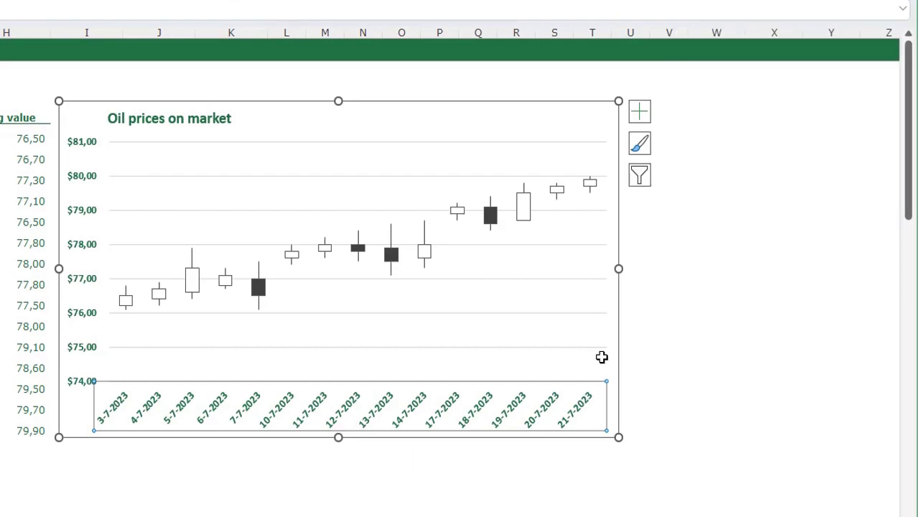
click(427, 486)
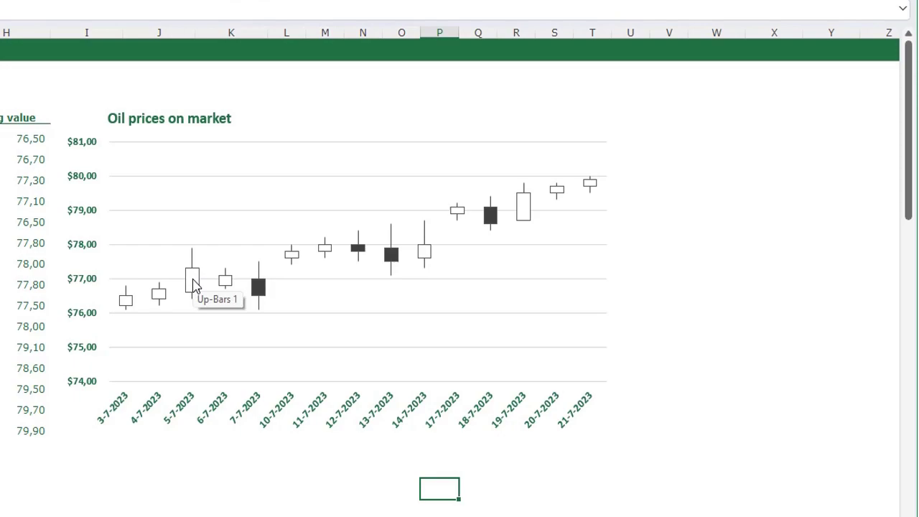
Give the up bars a gradient fill running from light green to dark green.
click(193, 285)
double_click(192, 284)
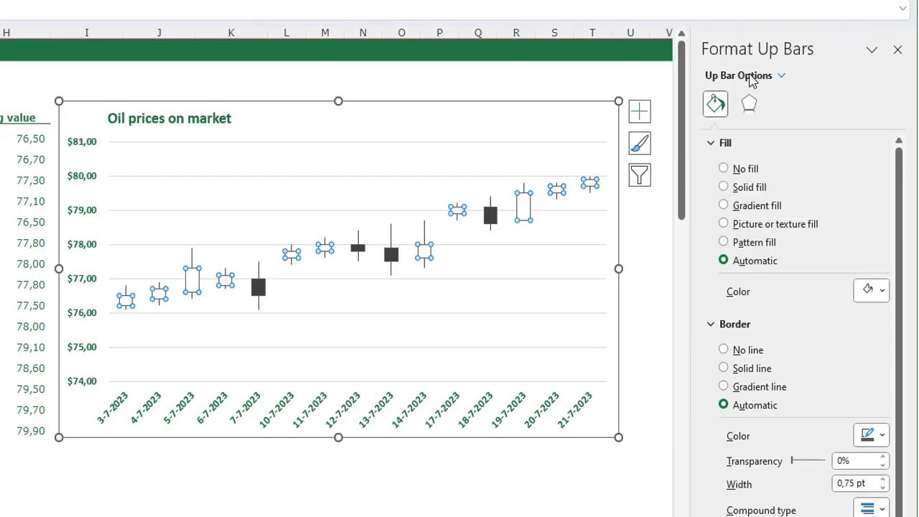
click(757, 208)
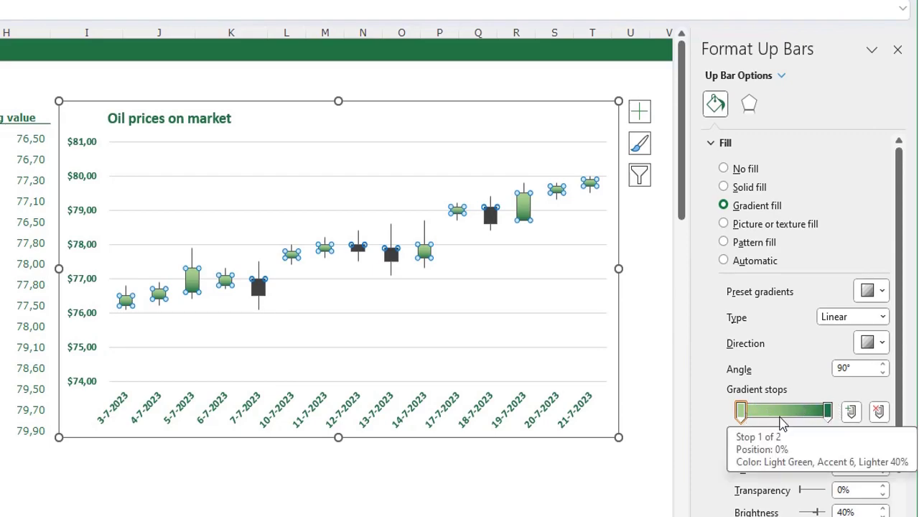
click(742, 413)
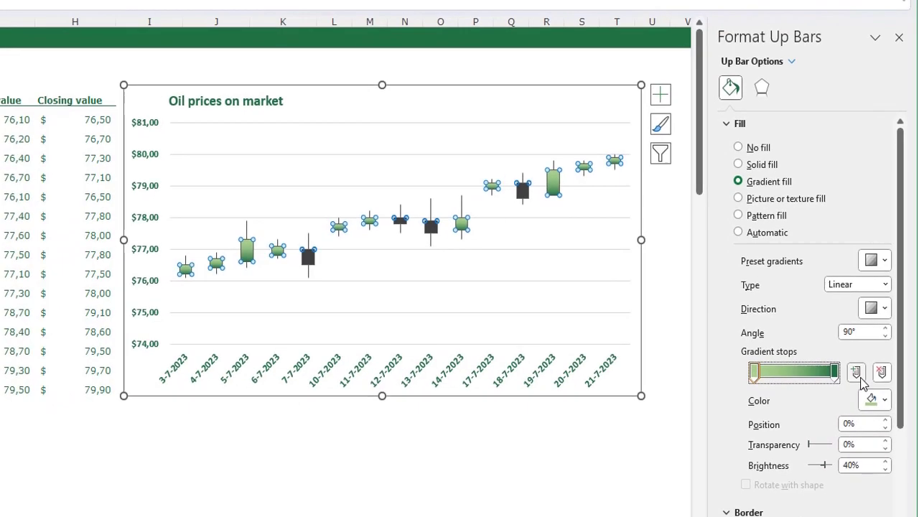
click(871, 441)
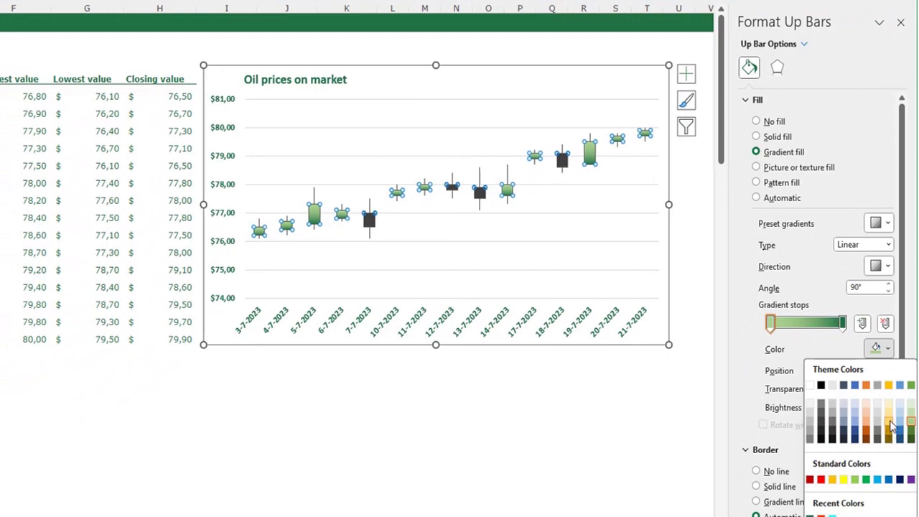
click(891, 426)
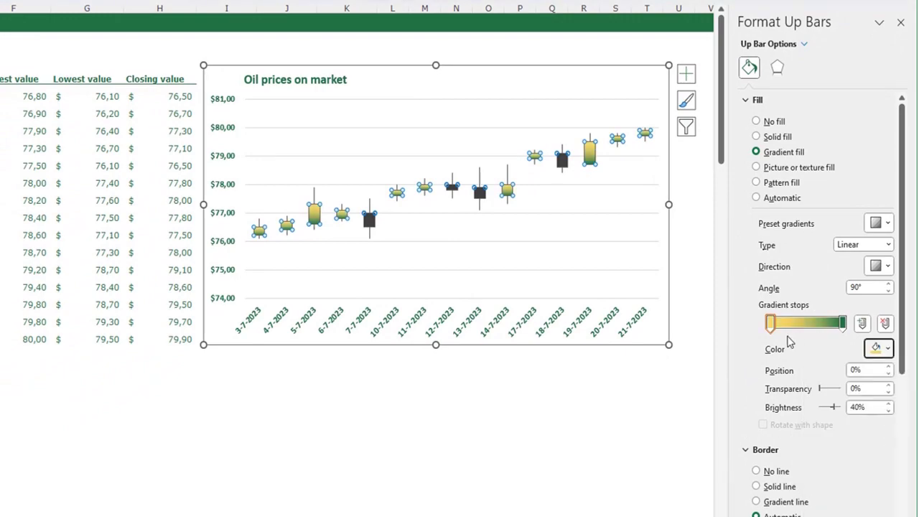
click(844, 324)
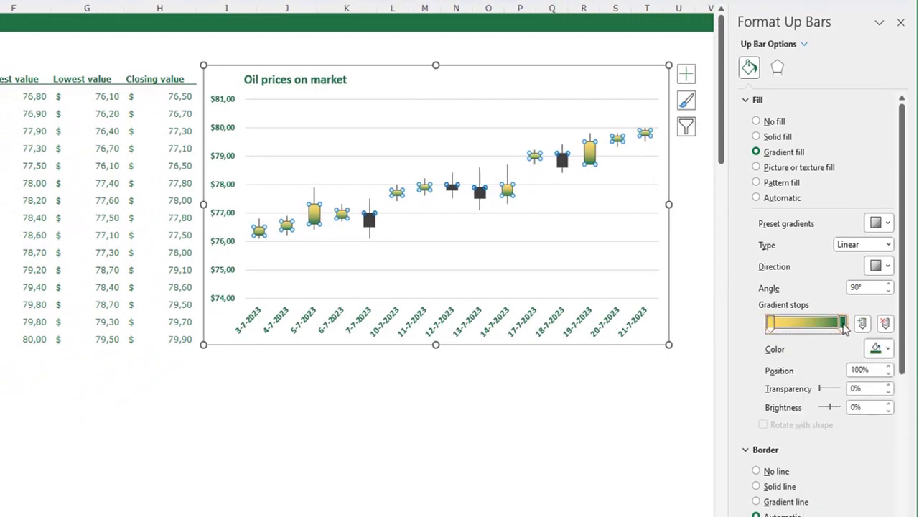
click(877, 349)
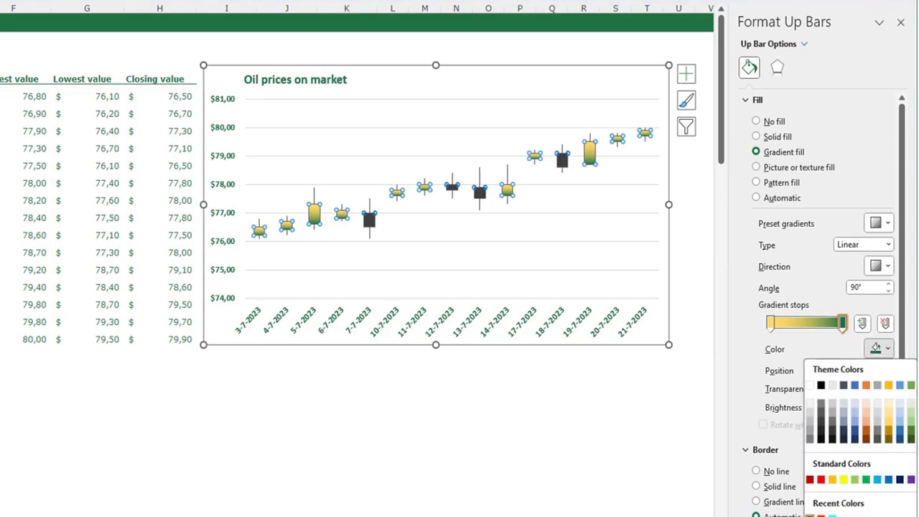
click(771, 325)
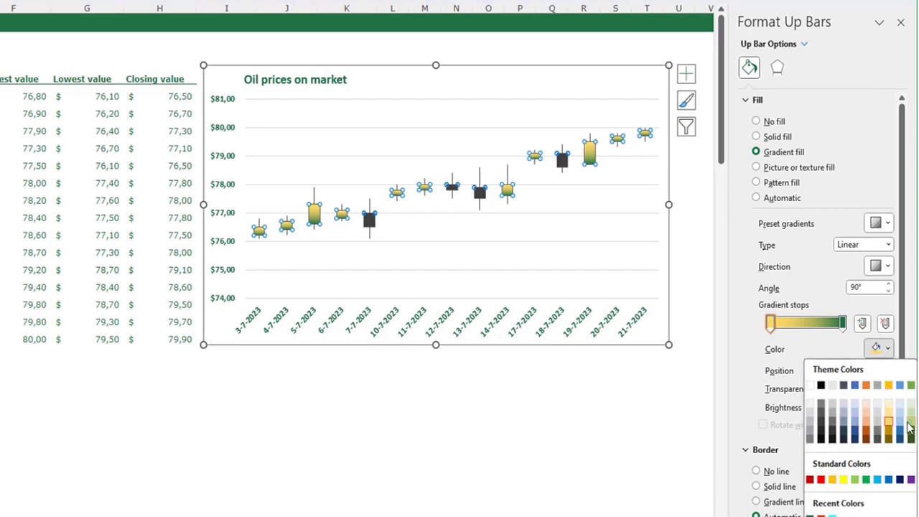
click(877, 349)
click(911, 423)
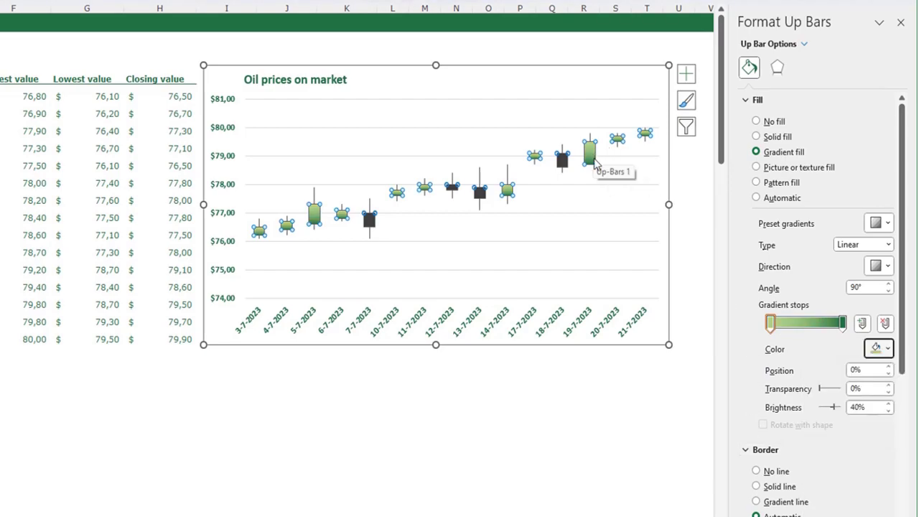
click(369, 223)
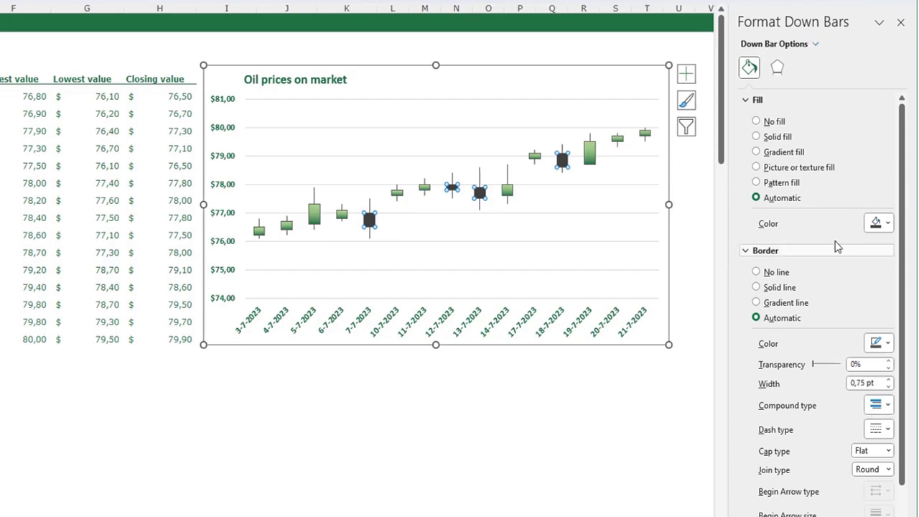
Give the down bars a gradient fill with both stops set to Standard red.
click(782, 152)
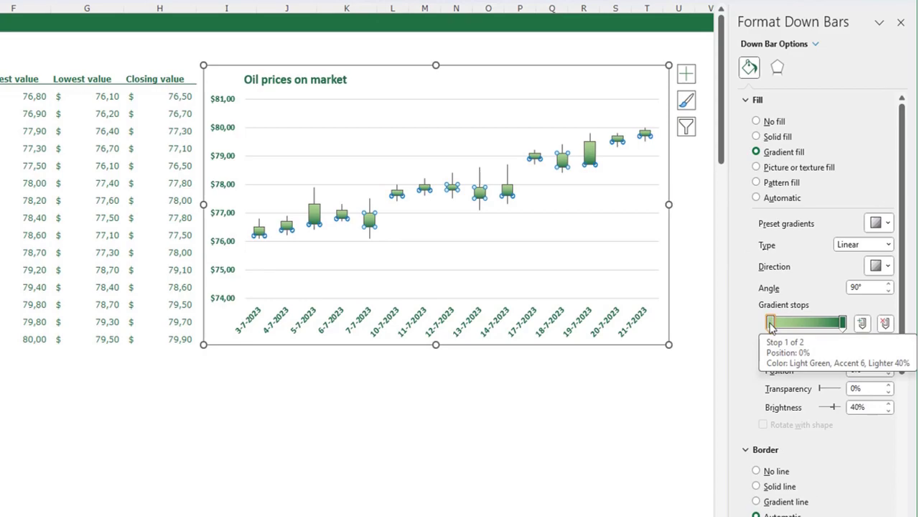
click(879, 348)
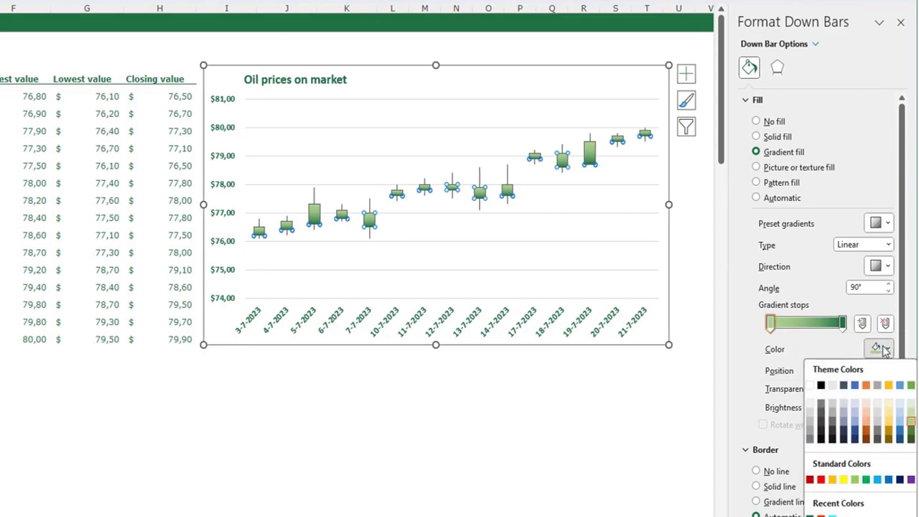
click(820, 480)
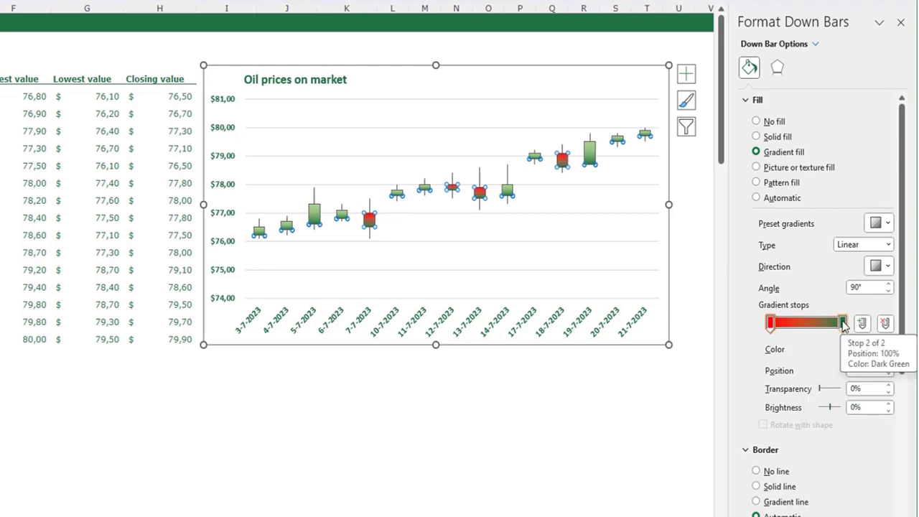
click(842, 324)
click(887, 349)
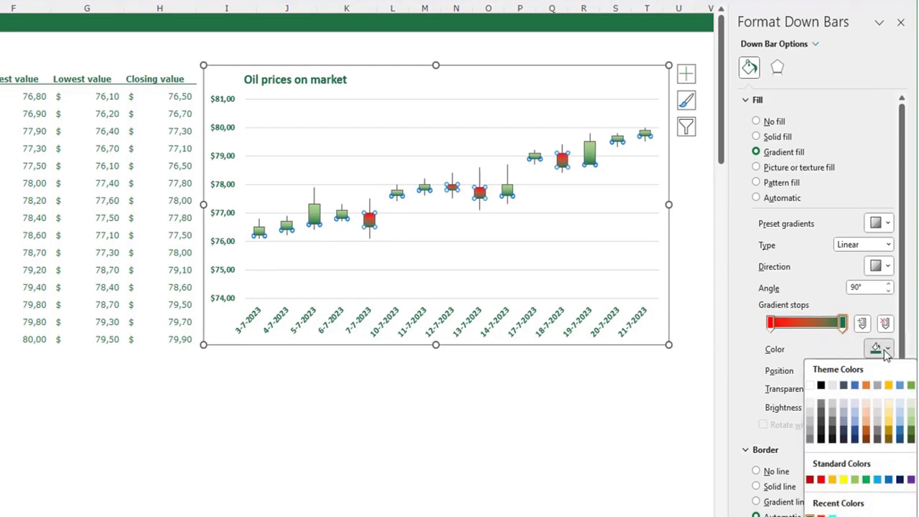
click(819, 480)
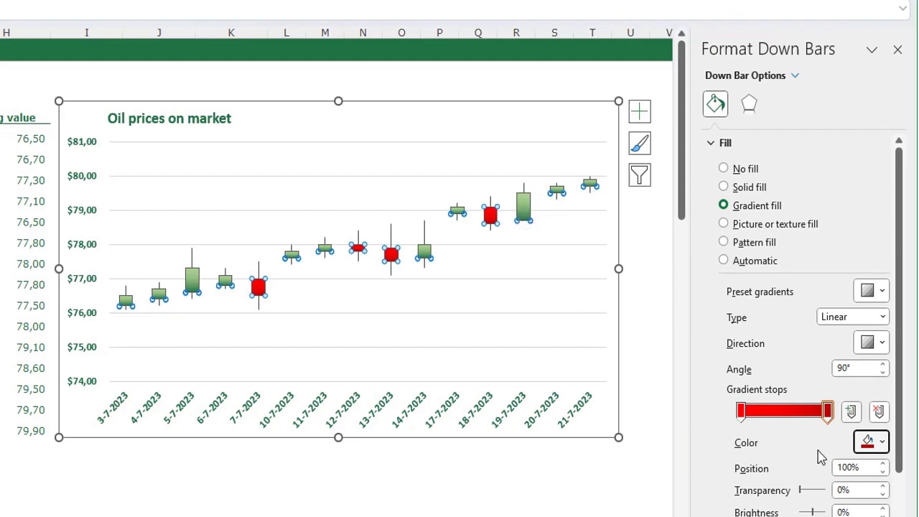
click(727, 142)
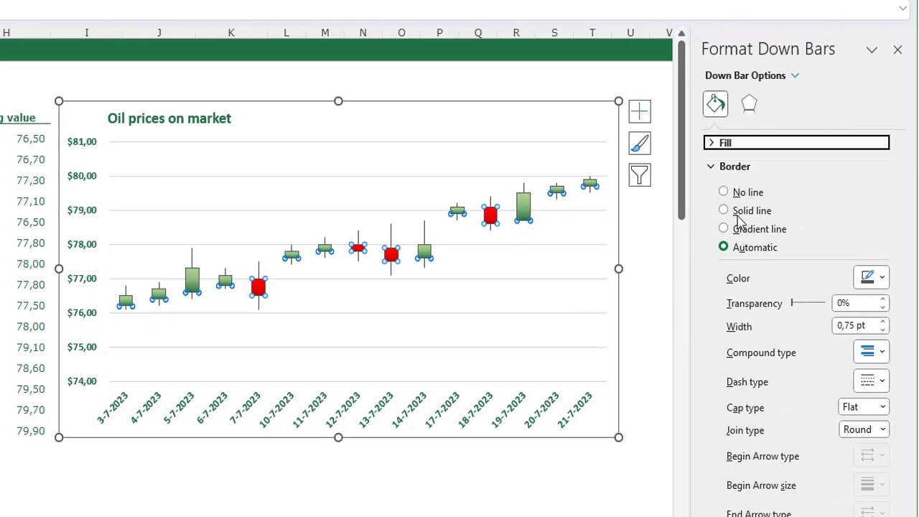
Set the border to No line for both the down bars and the up bars.
click(739, 193)
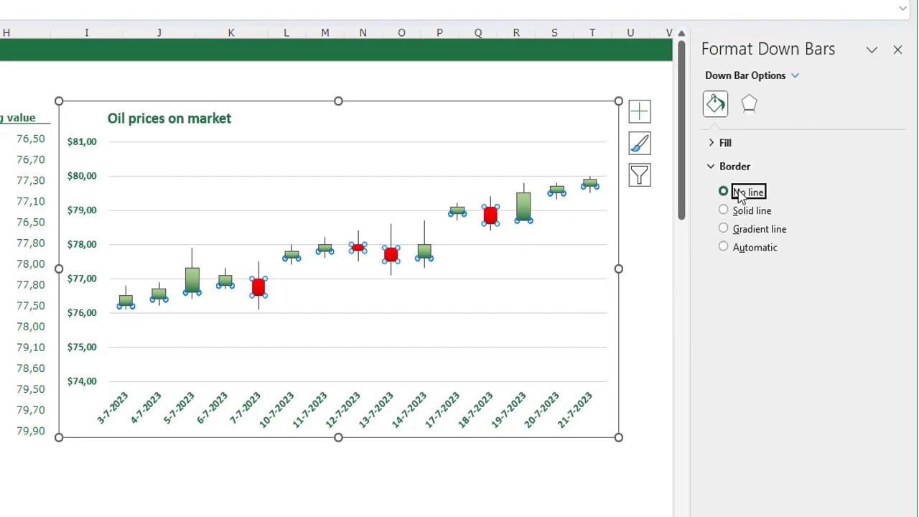
click(526, 213)
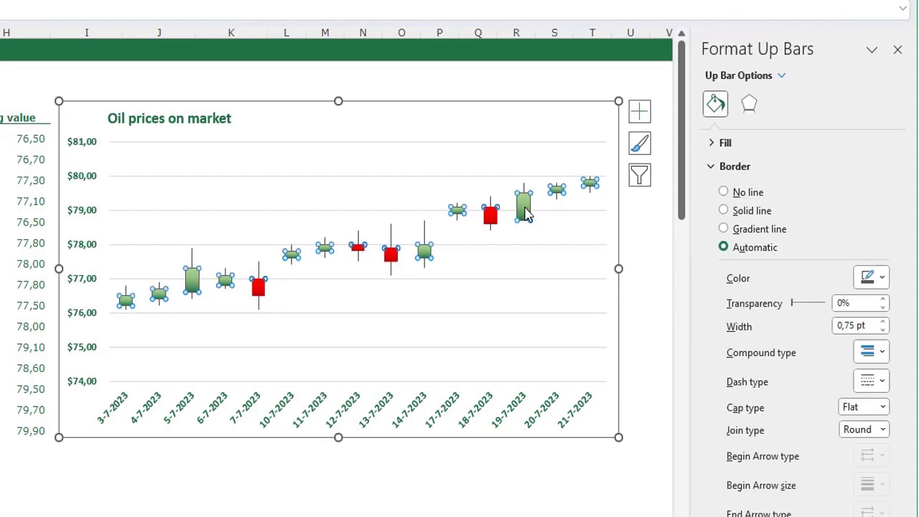
click(744, 197)
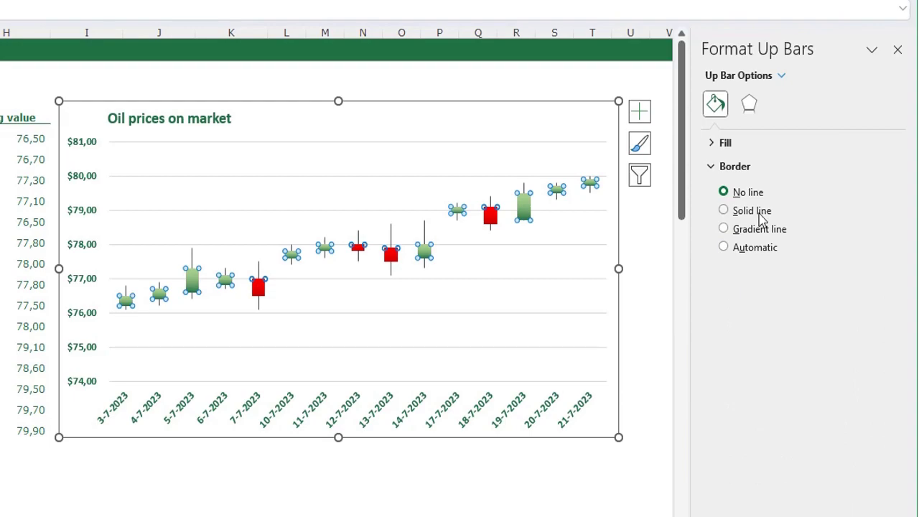
click(395, 248)
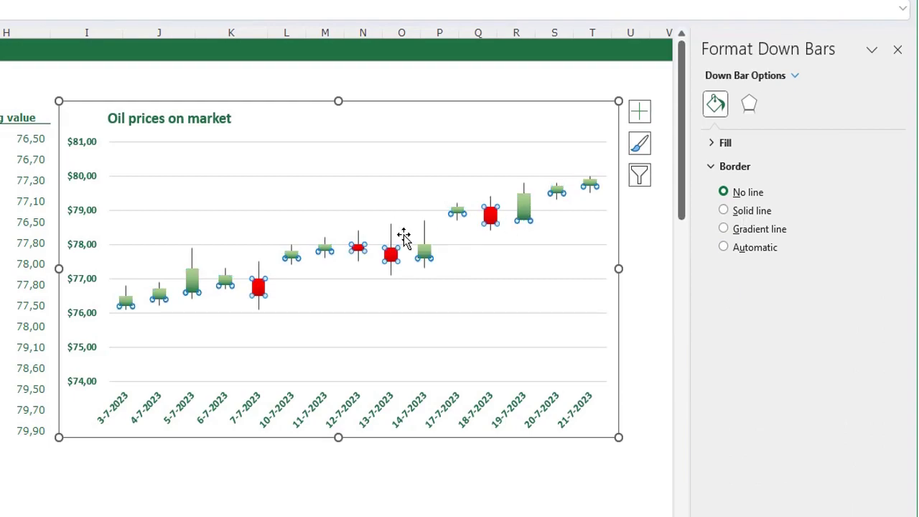
click(391, 242)
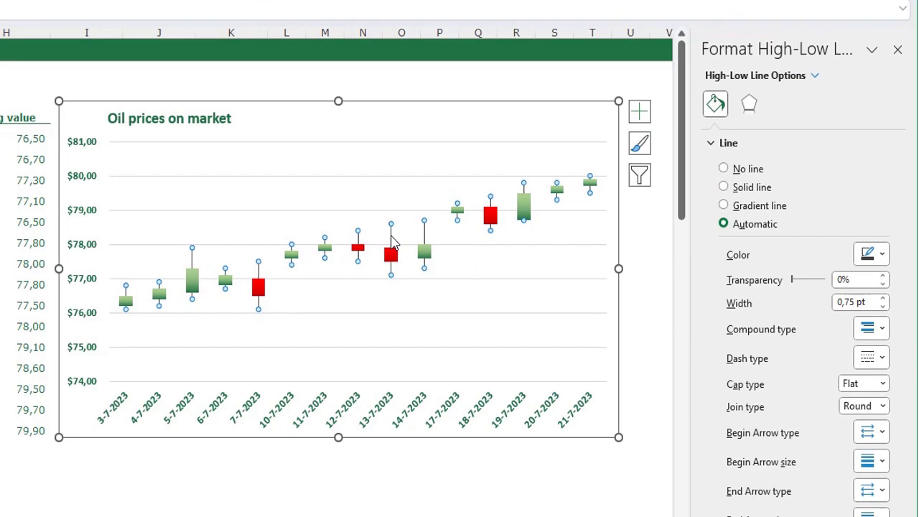
Give the high-low lines a compound line style and raise their width to 3.5 pt.
mouse_move(392, 253)
click(871, 331)
click(890, 369)
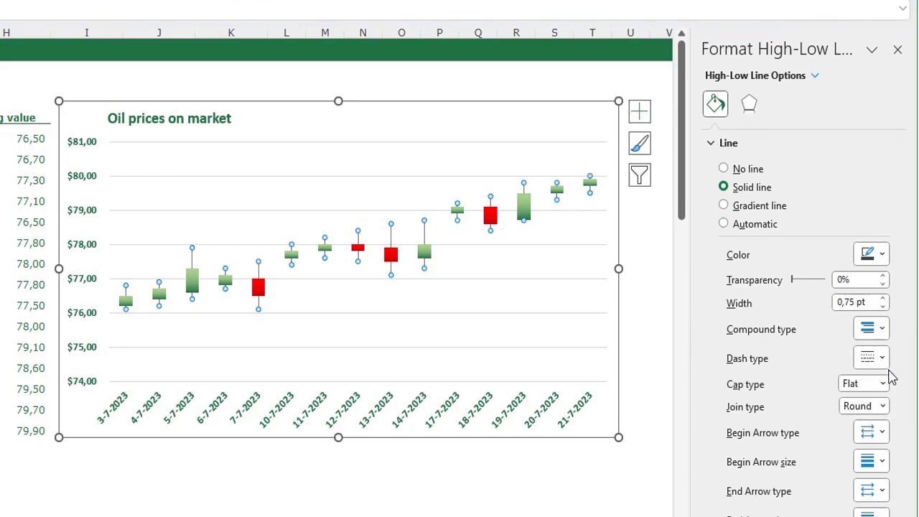
click(882, 299)
click(882, 298)
click(882, 298)
click(882, 299)
click(882, 298)
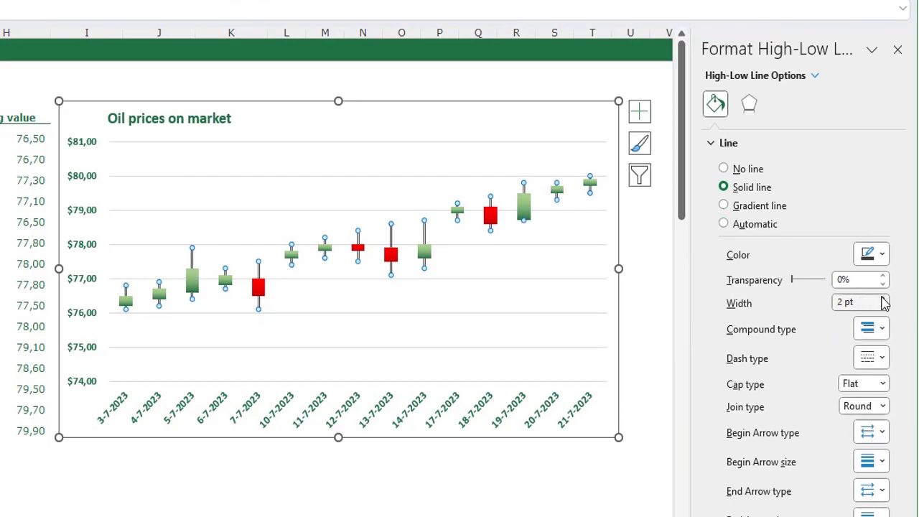
click(882, 299)
click(882, 299)
click(882, 299)
click(882, 299)
click(883, 299)
click(882, 298)
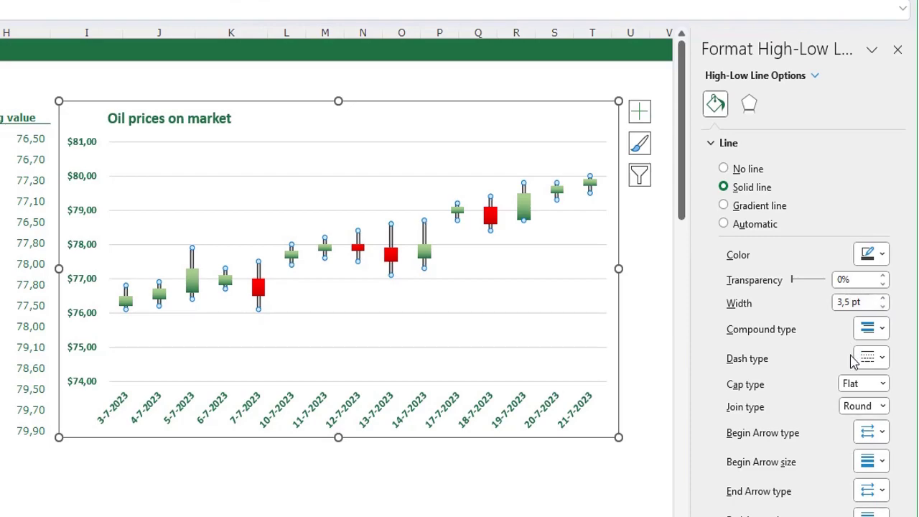
Colour the high-low lines dark blue.
click(882, 254)
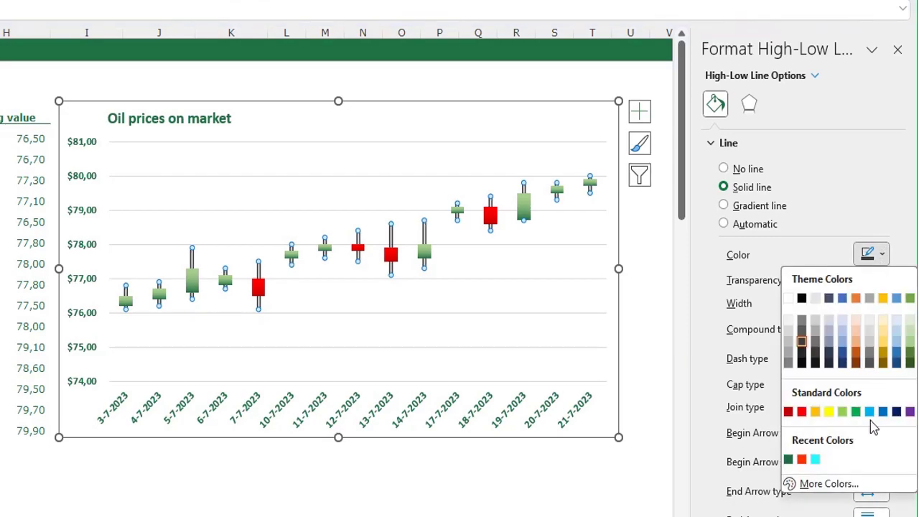
click(896, 411)
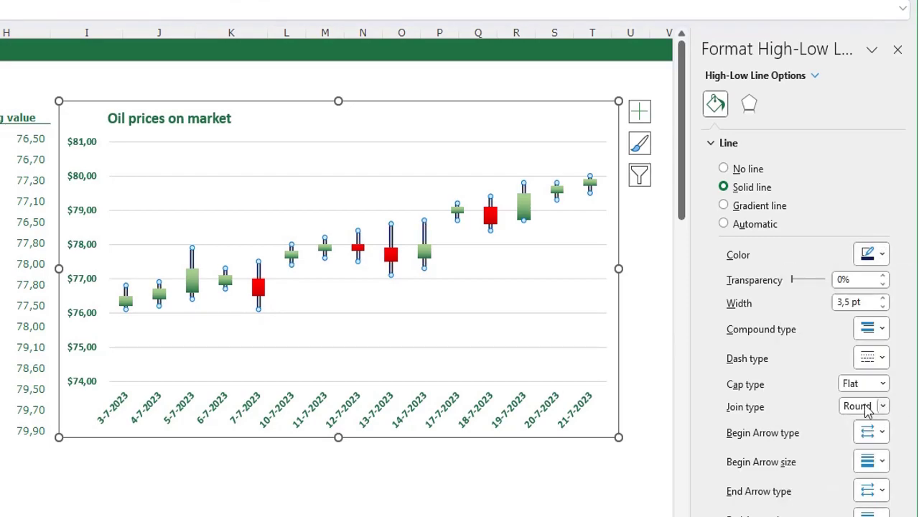
click(500, 514)
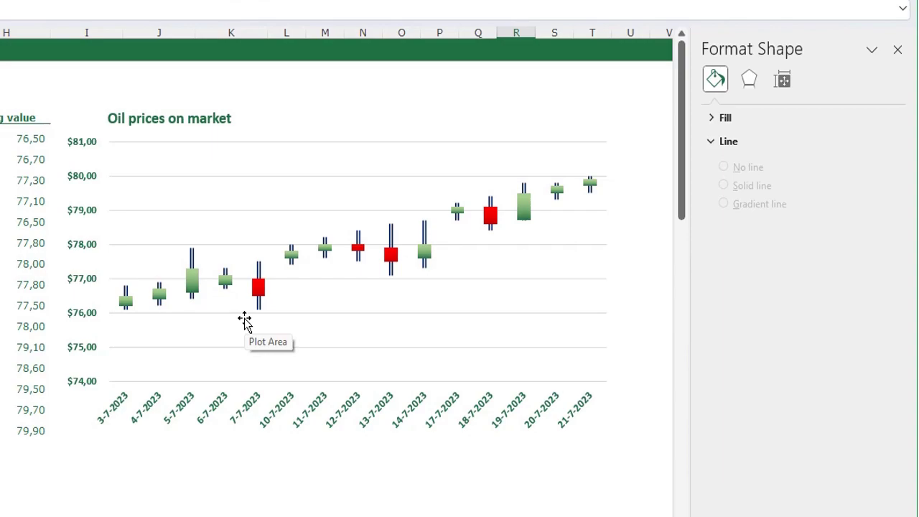
Reduce the candlestick series gap width from 150% to 40%.
mouse_move(262, 313)
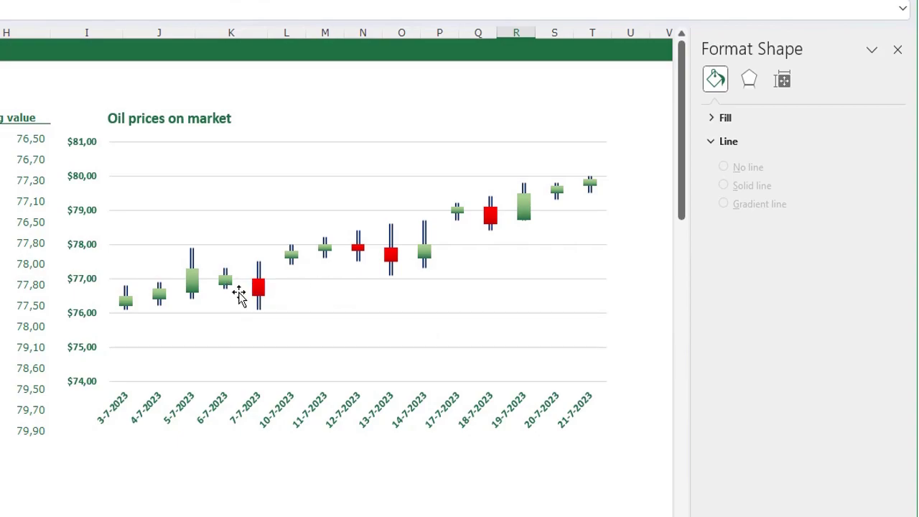
click(258, 285)
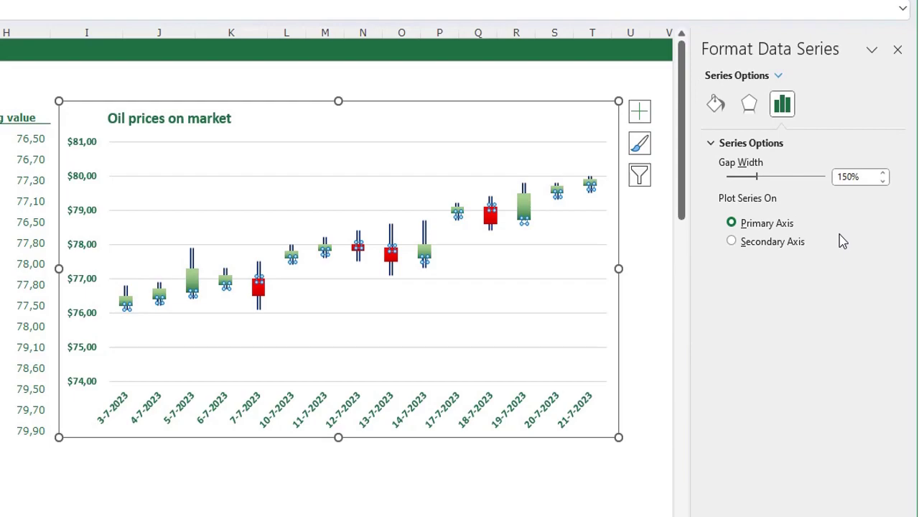
drag(864, 177, 803, 184)
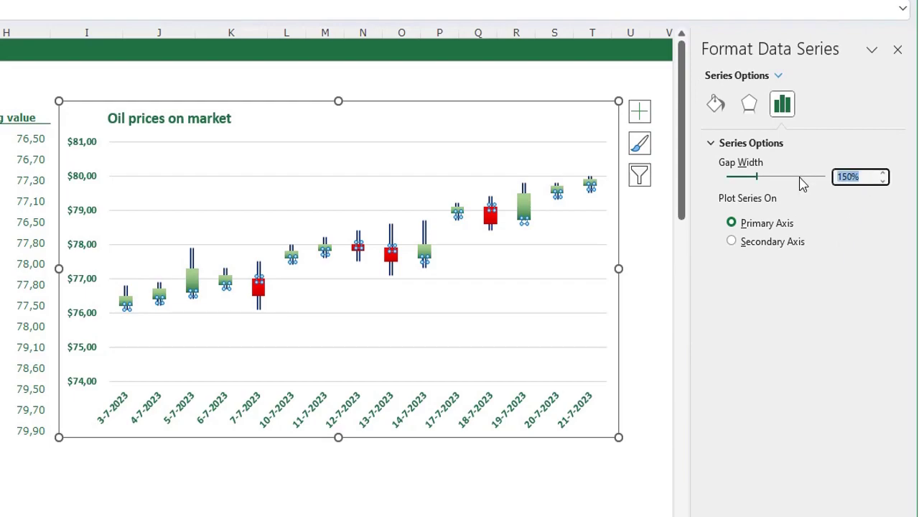
text(40)
key(Return)
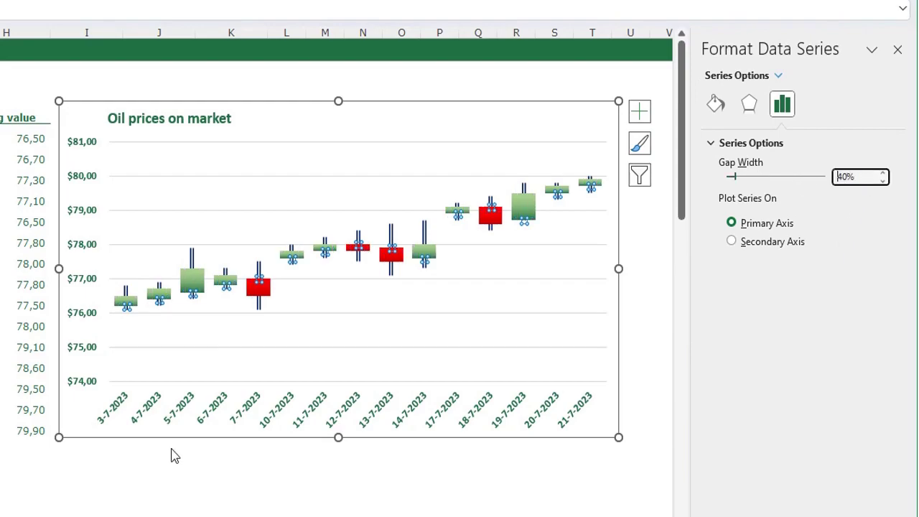
click(898, 50)
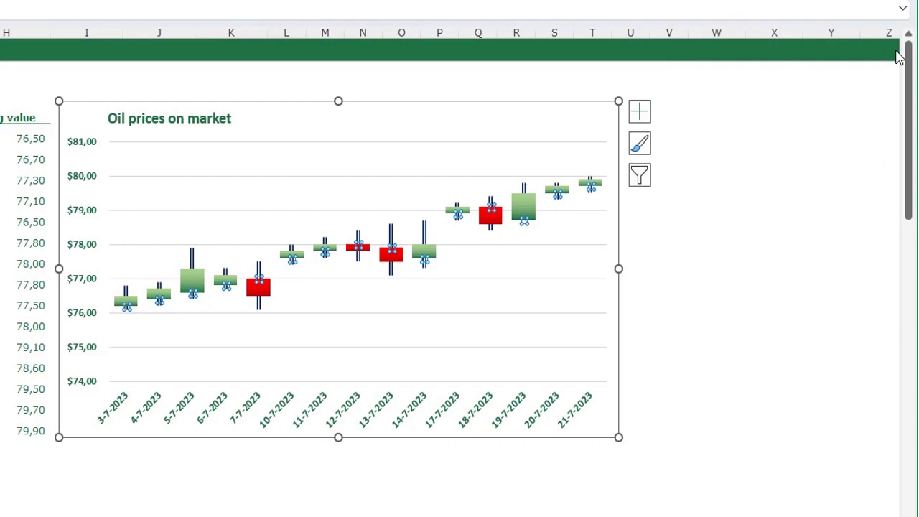
Convert the price range C4:H19 into a table with headers using Ctrl+T.
click(289, 500)
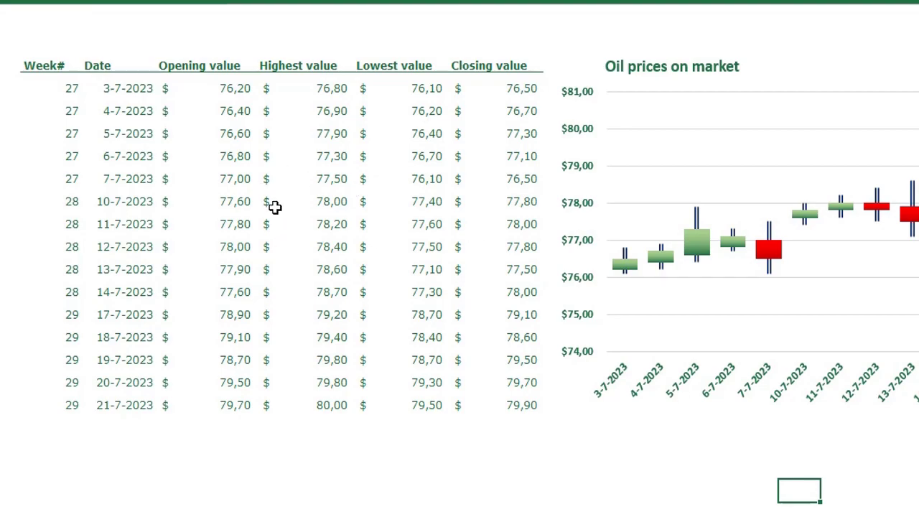
click(235, 179)
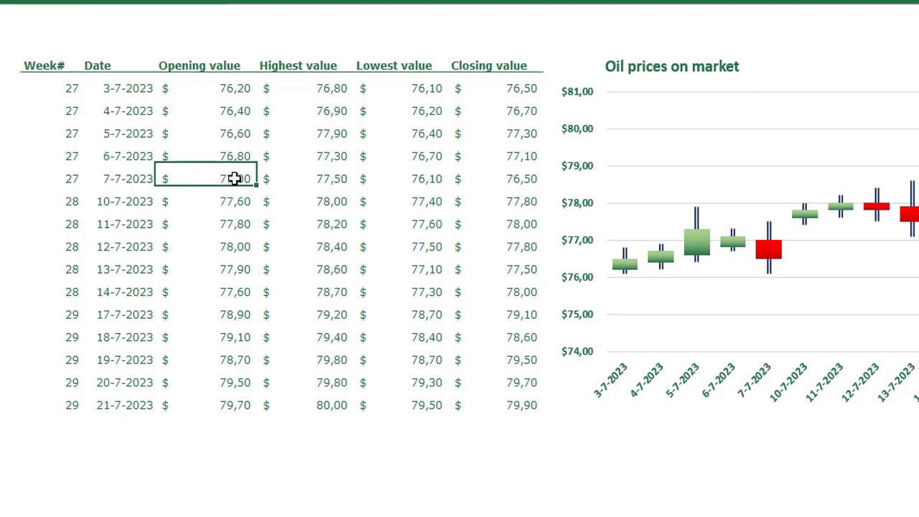
key(ctrl+t)
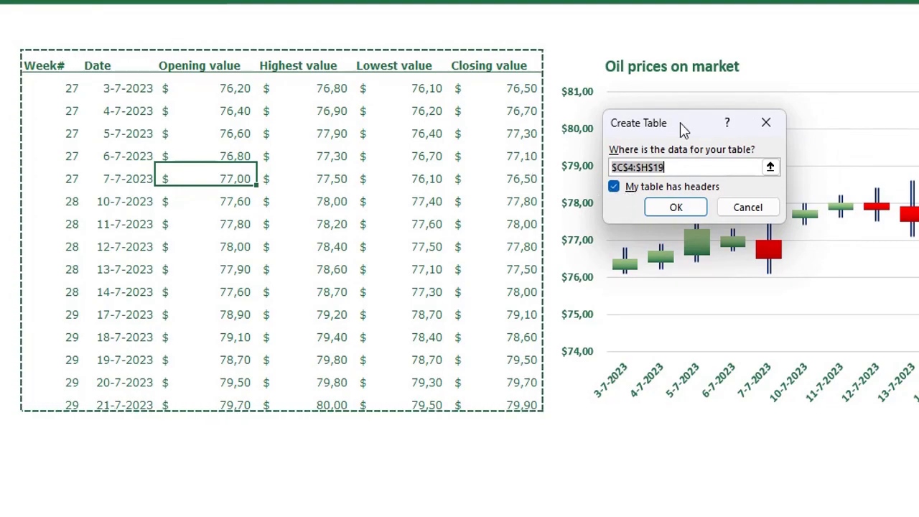
click(666, 209)
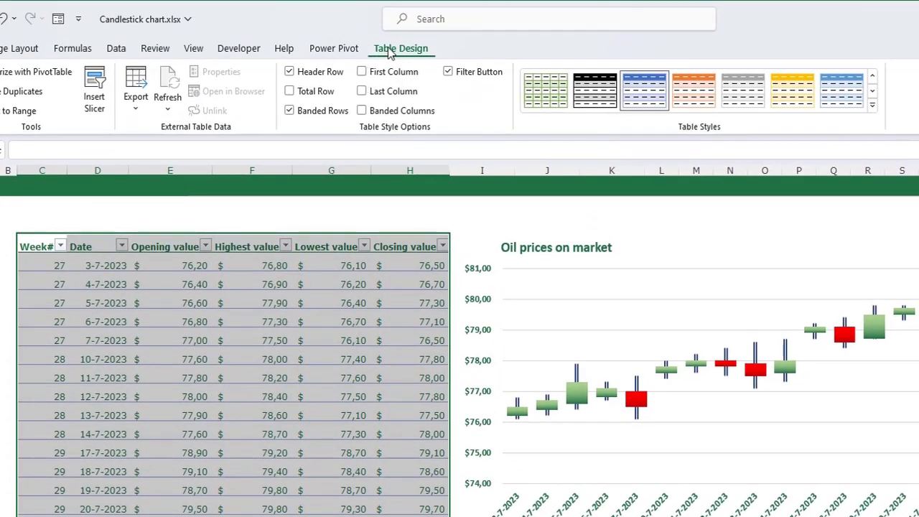
Apply the first Light table style, None, to the price table Table2.
click(872, 105)
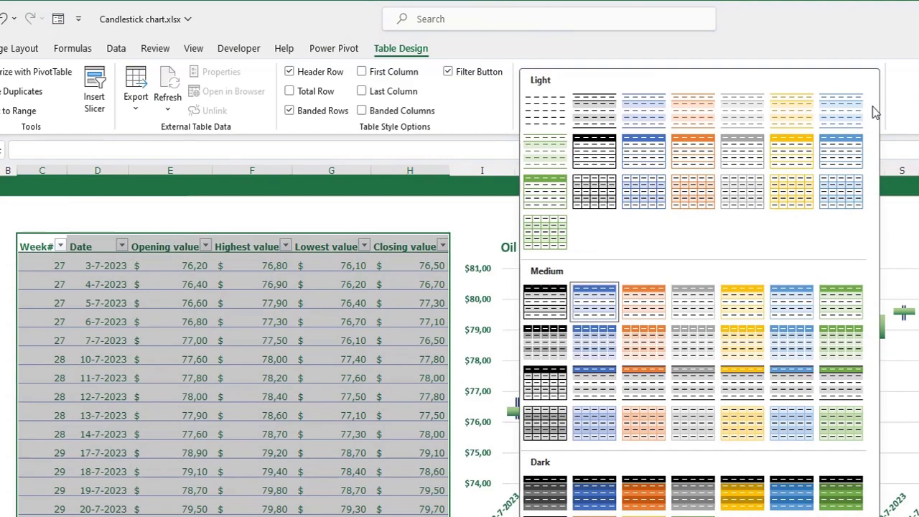
click(544, 117)
click(192, 360)
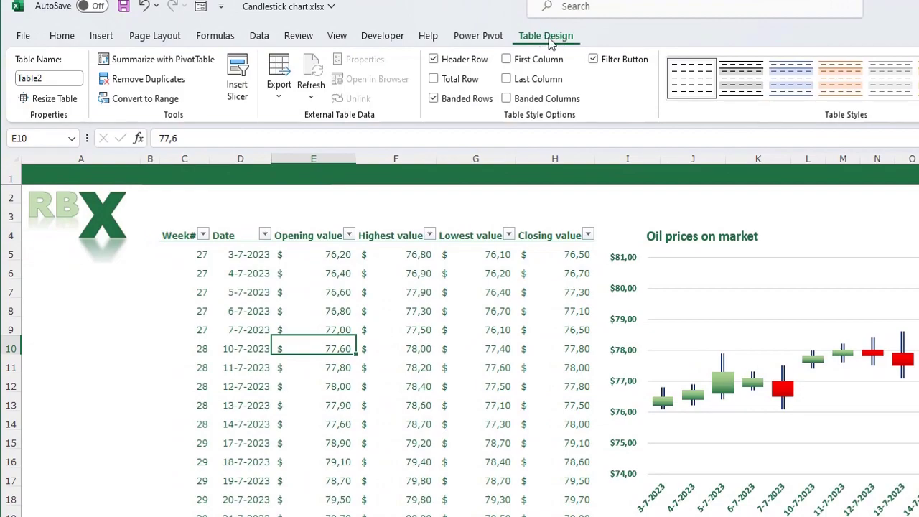
click(90, 352)
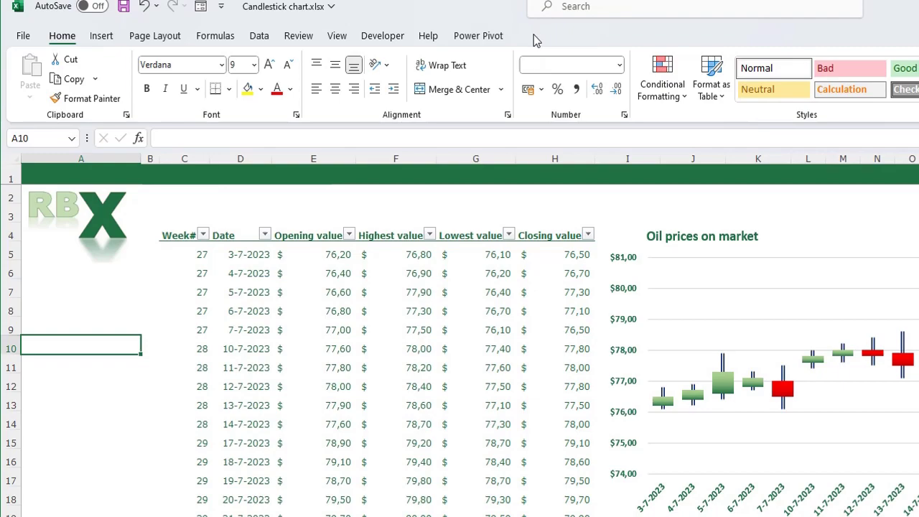
click(341, 329)
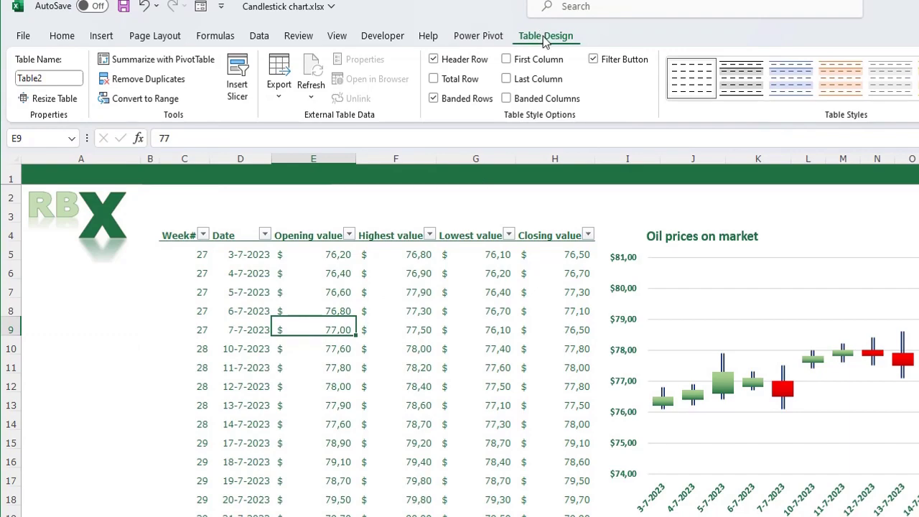
Insert a slicer for the table's Week# field.
click(237, 74)
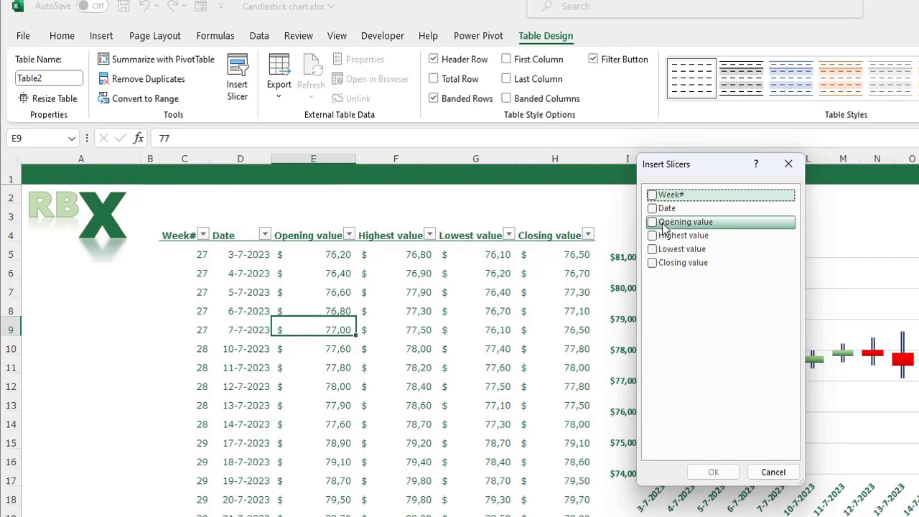
click(652, 196)
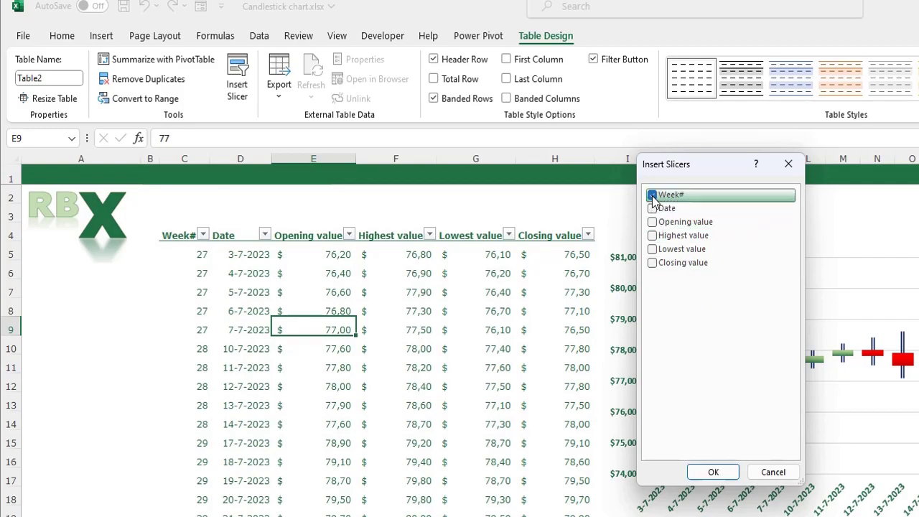
click(710, 471)
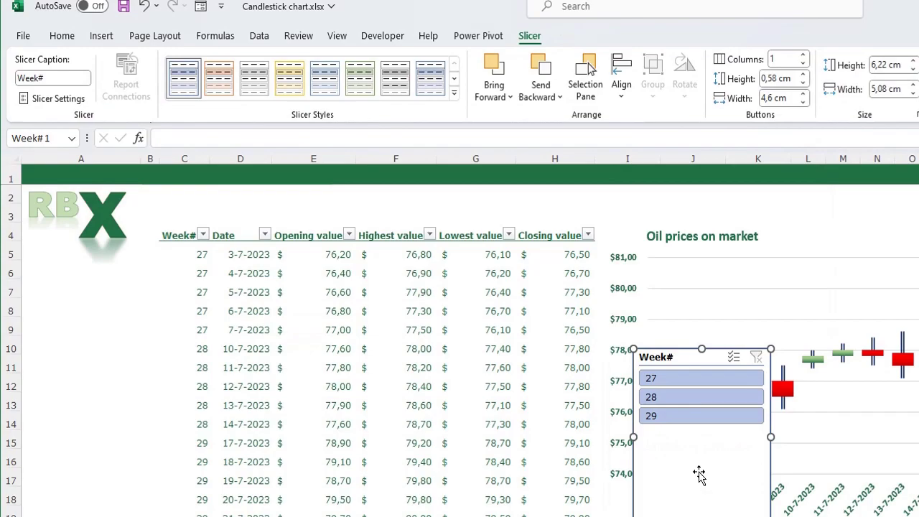
Place the slicer below the logo, size it 3.2 × 3.7 cm, and style it Light Green.
mouse_move(663, 357)
mouse_down()
mouse_move(280, 326)
mouse_move(86, 277)
mouse_move(94, 277)
mouse_up()
drag(43, 357, 78, 355)
drag(127, 443, 129, 372)
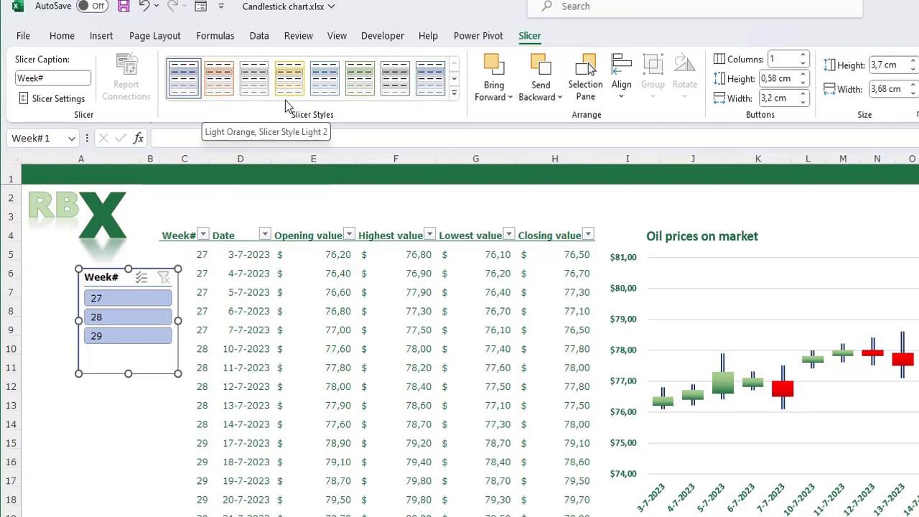
click(360, 79)
key(Escape)
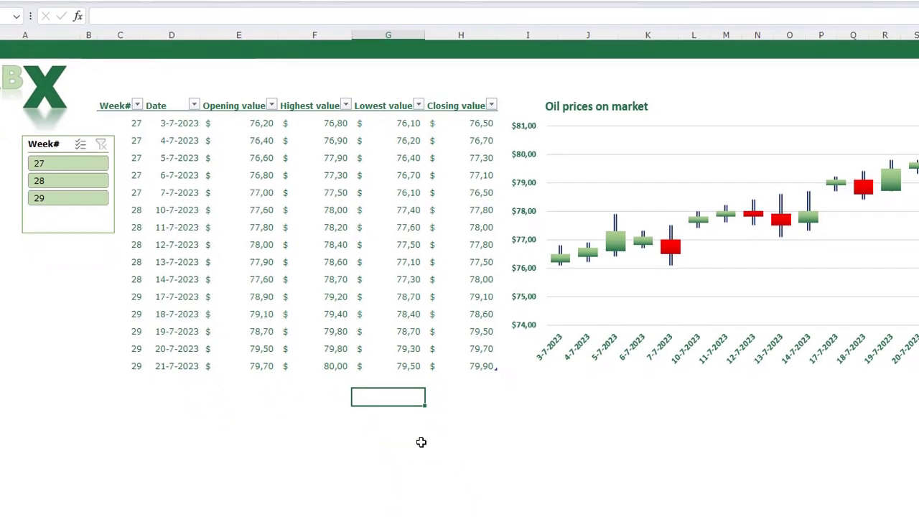
click(50, 184)
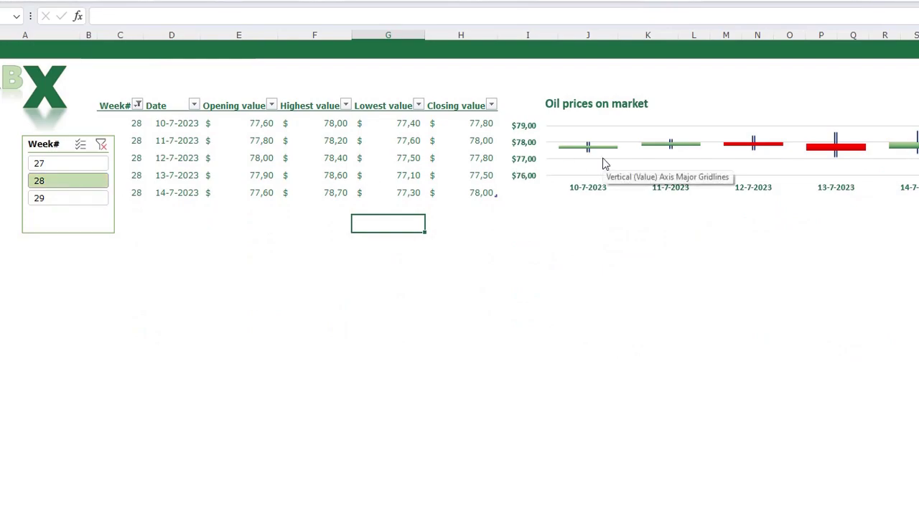
click(101, 147)
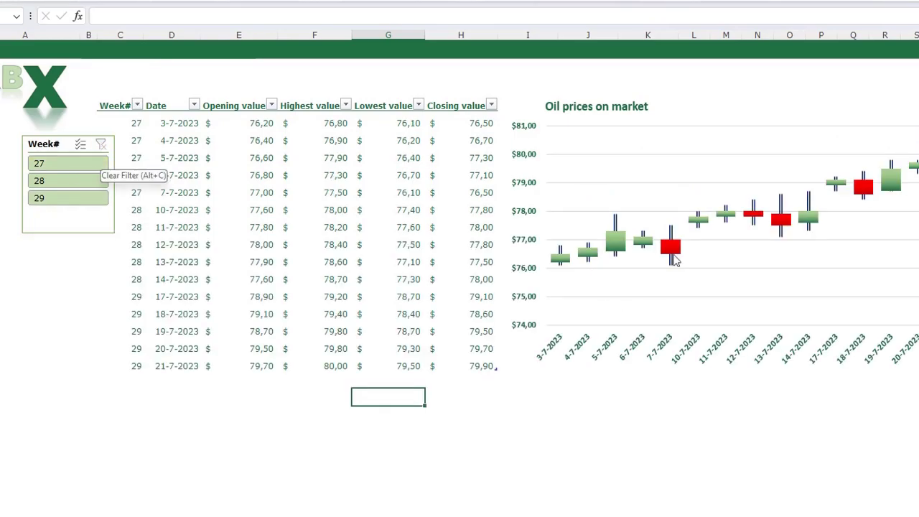
click(694, 110)
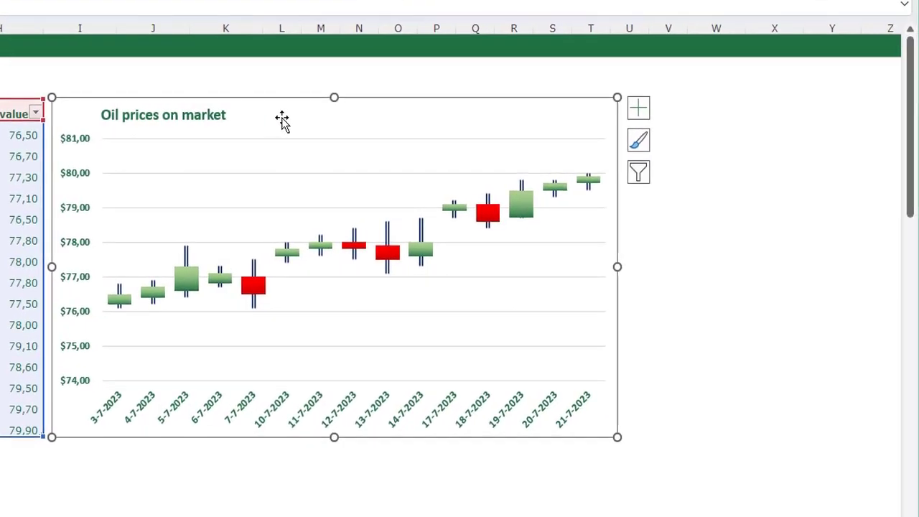
Set the chart area's properties to 'Don't move or size with cells'.
double_click(282, 122)
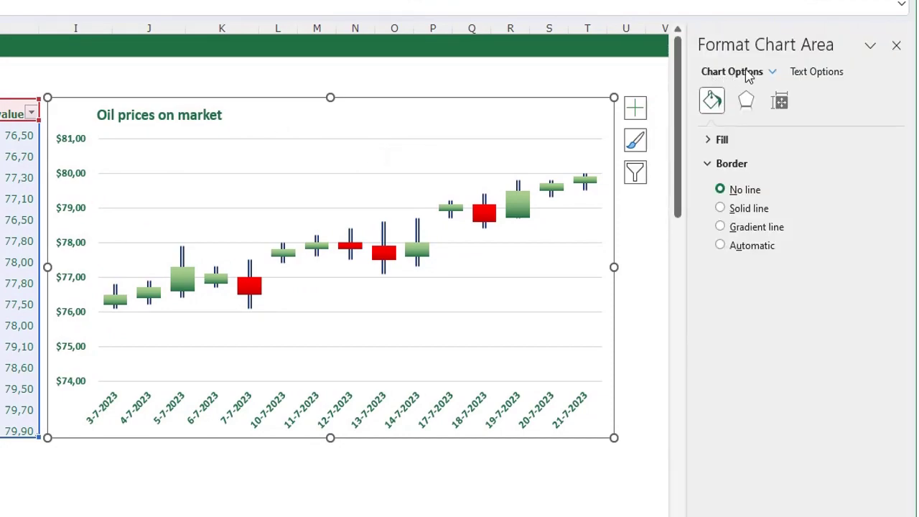
click(781, 102)
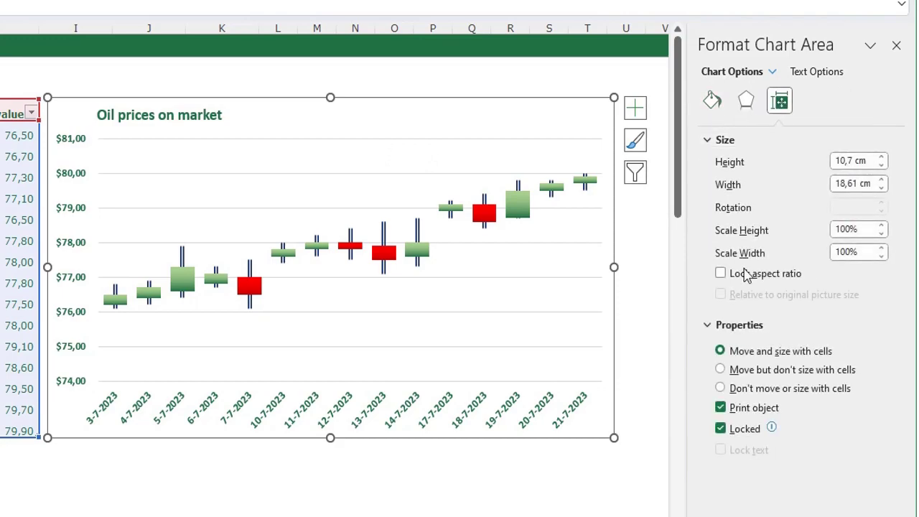
click(735, 394)
Close the formatting pane, filter to week 28 with the slicer, then clear the filter.
click(896, 45)
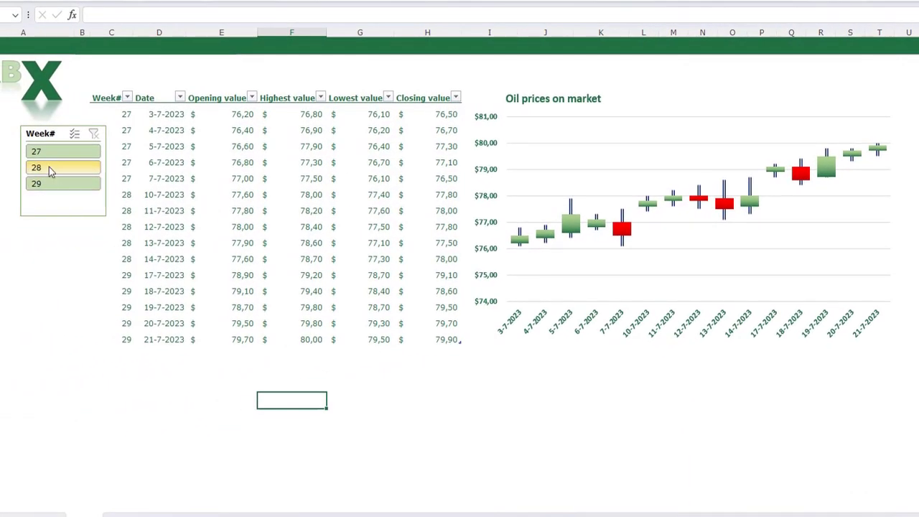
click(49, 167)
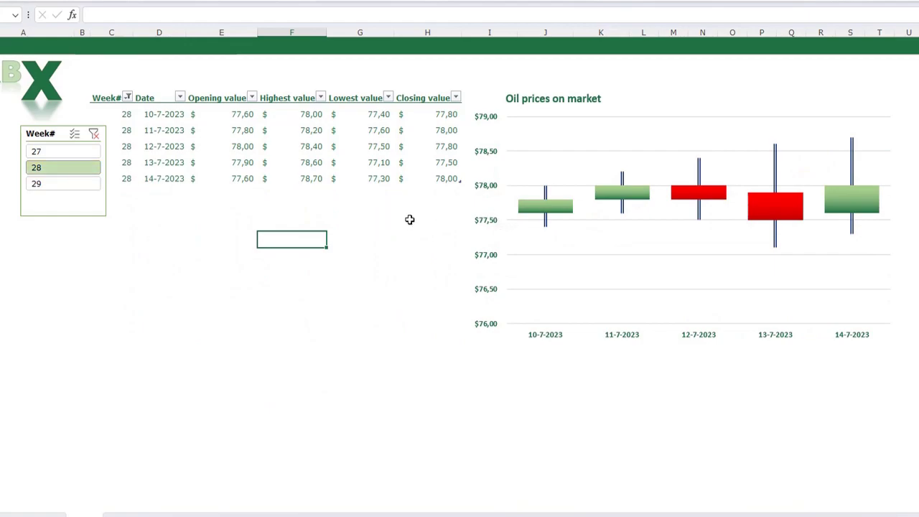
click(94, 135)
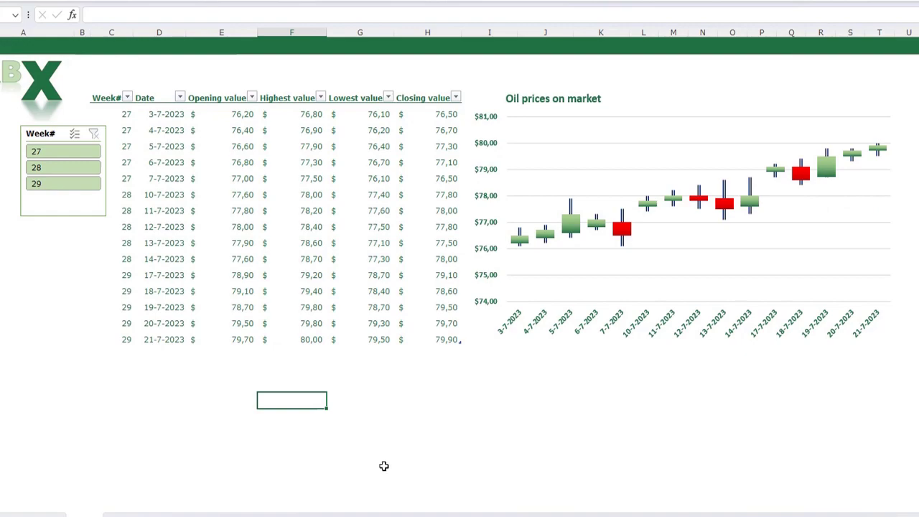